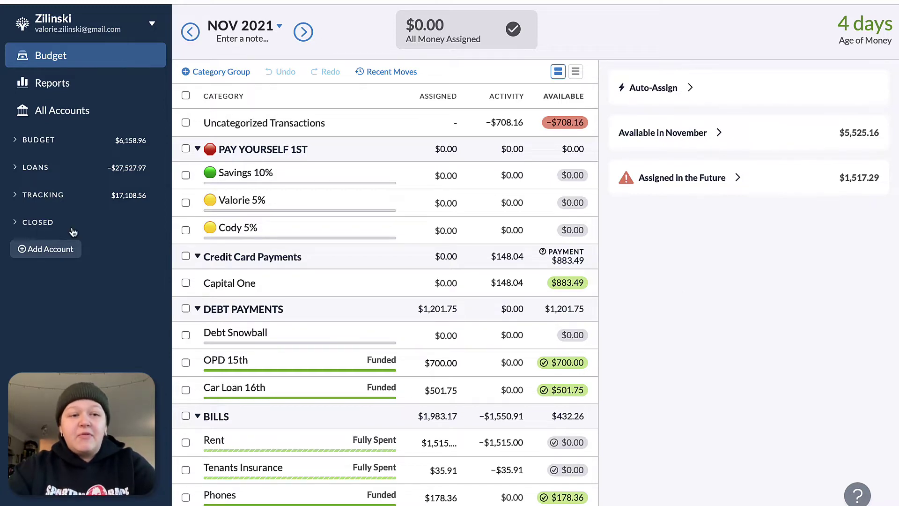
- Look through the accounts in the Tracking, Loans and Budget groups, leaving the groups collapsed
click(15, 195)
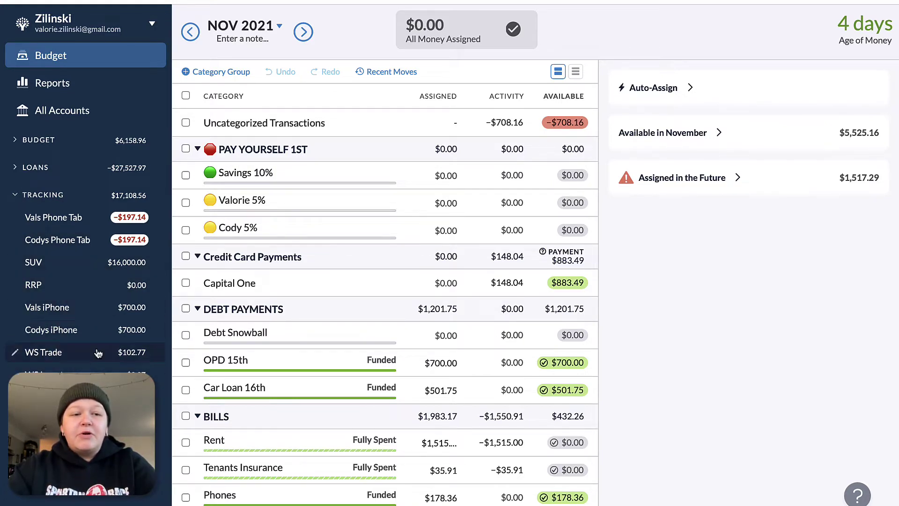
click(16, 172)
click(16, 242)
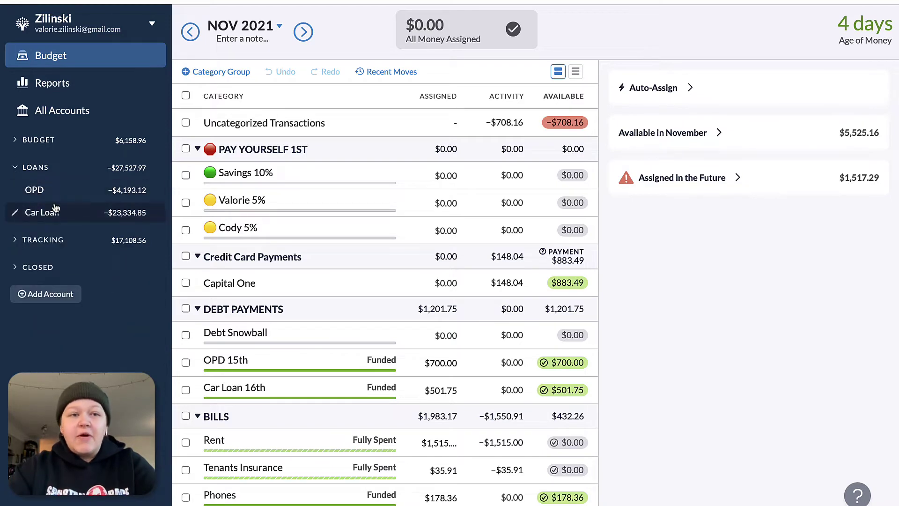
click(16, 168)
click(25, 144)
click(26, 144)
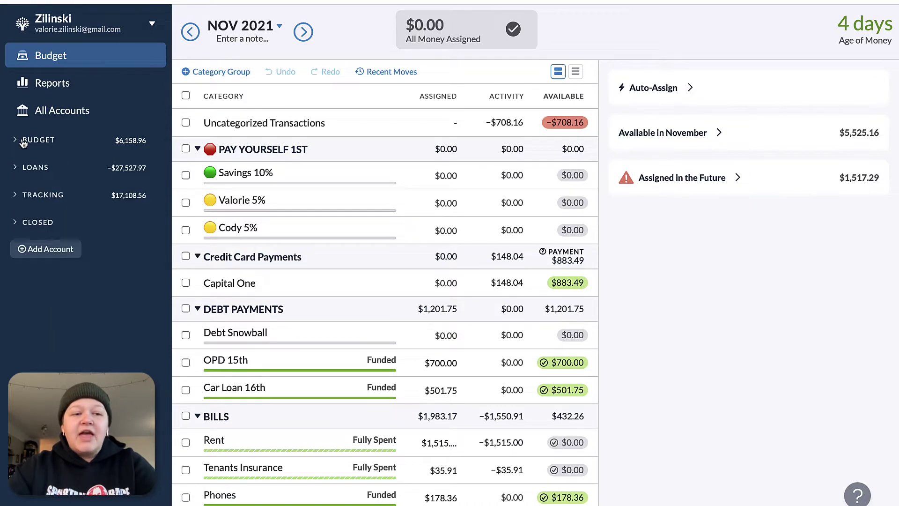
click(16, 196)
click(16, 197)
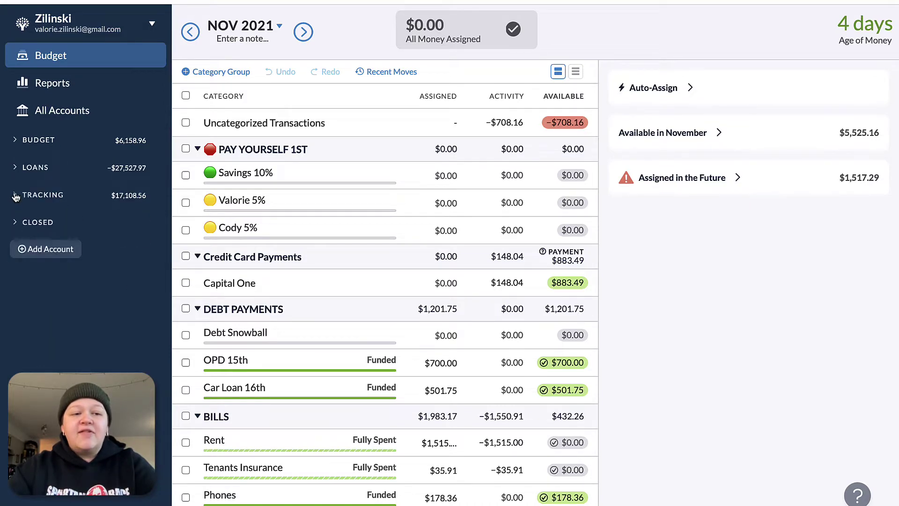
- Begin adding an unlinked account with the account type Liability (e.g. Mortgage)
click(46, 250)
click(488, 271)
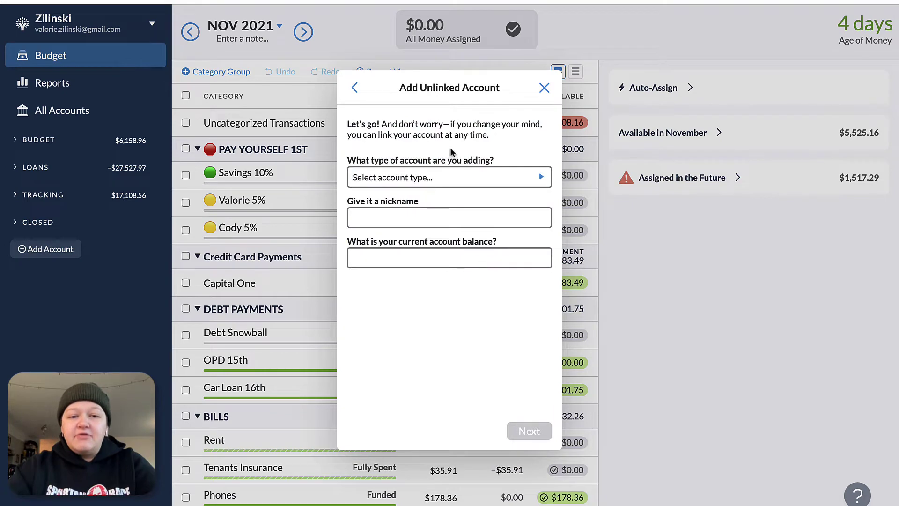
click(447, 176)
scroll(429, 272, down, 1)
scroll(427, 271, down, 5)
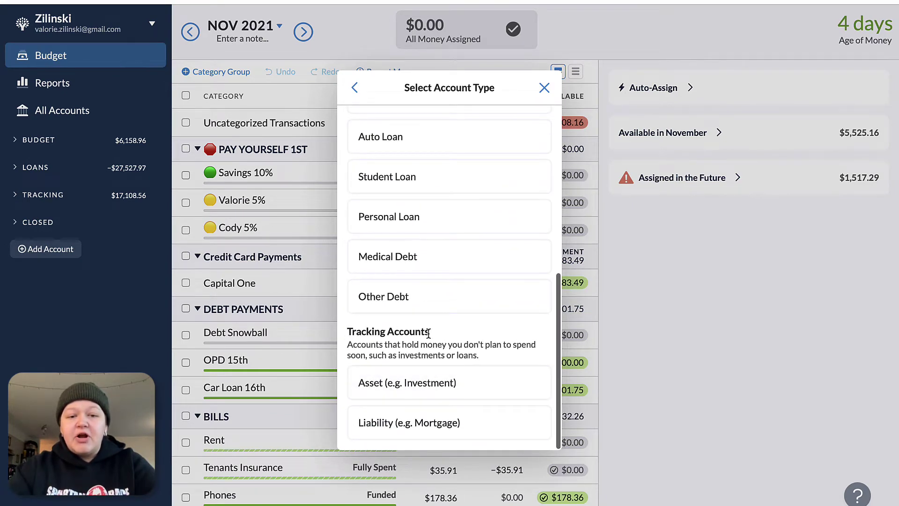
click(416, 435)
- Nickname the new liability account Student Loan, set its current balance to 12000, and finish creating it
click(375, 216)
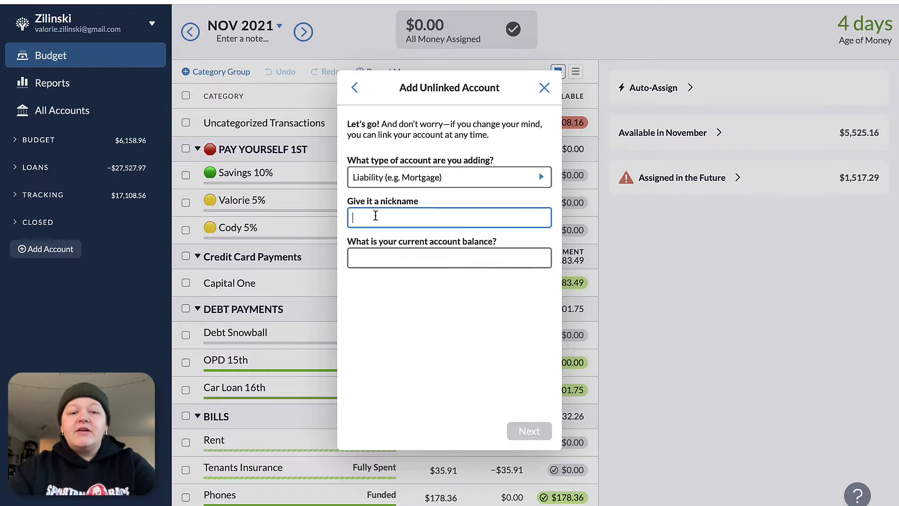
text(Student )
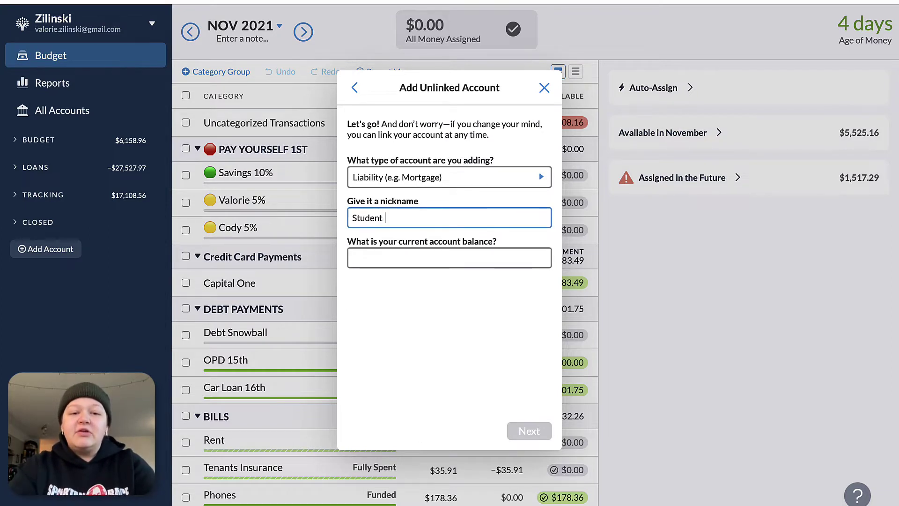
text(Loan)
text(12)
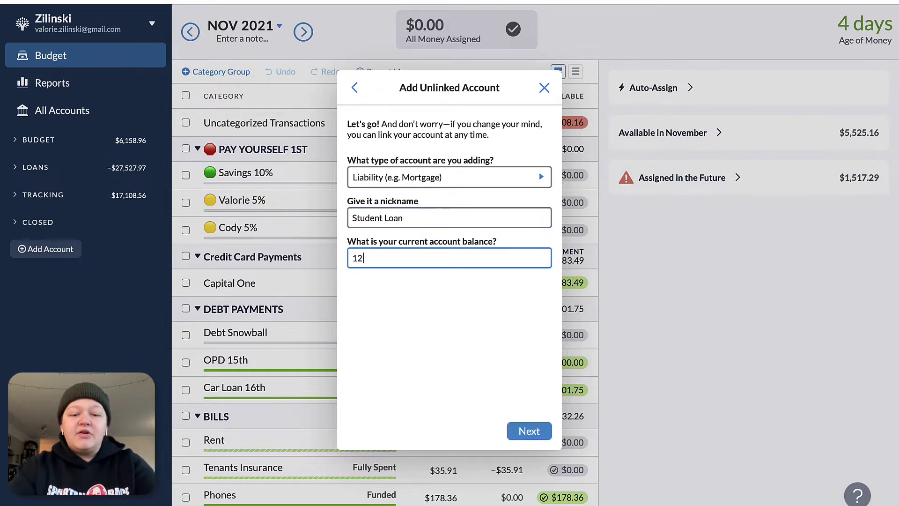
text(0000)
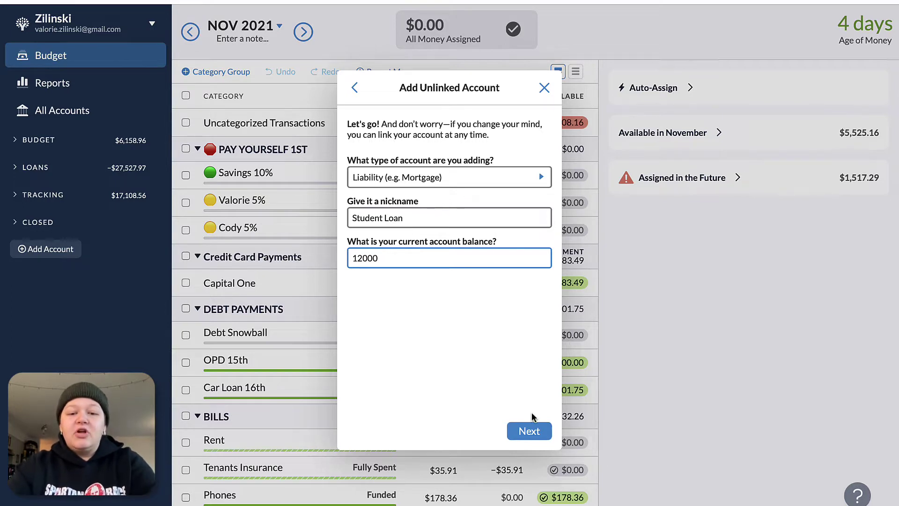
click(531, 431)
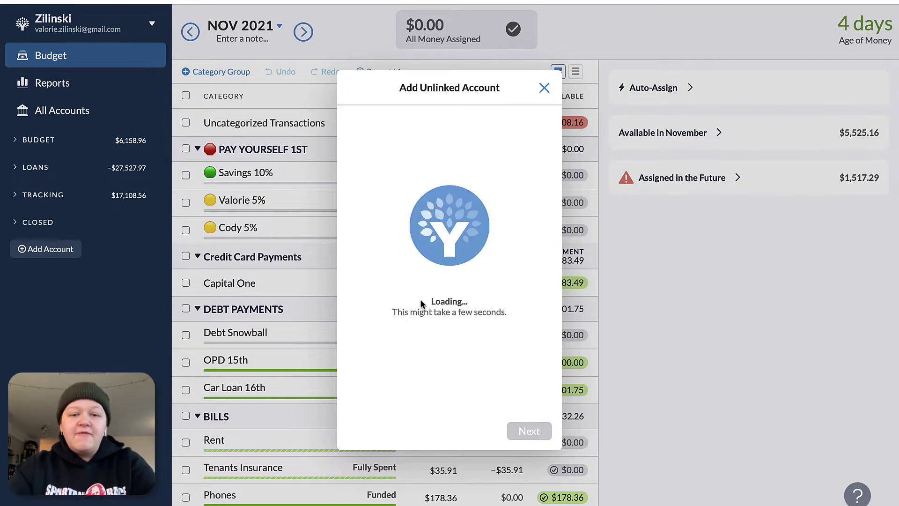
click(530, 430)
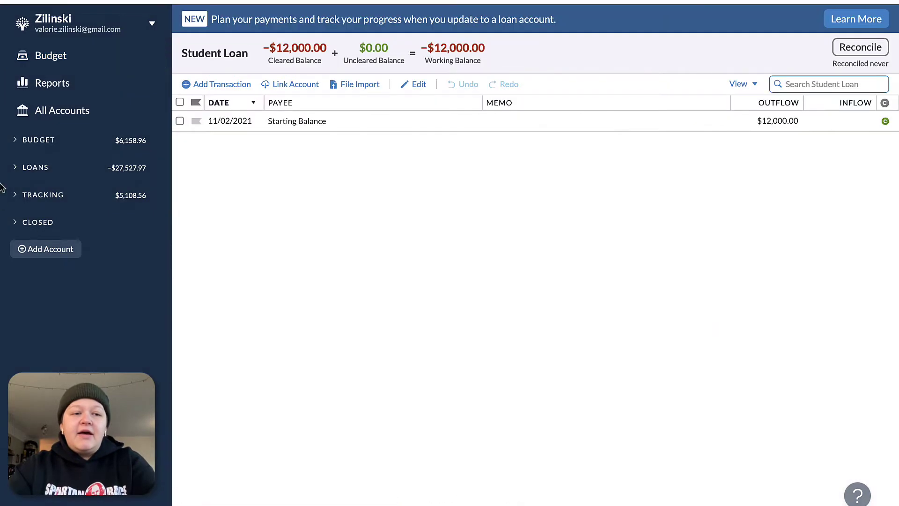
- Expand the Tracking accounts and view the loan types offered for updating the Student Loan account, leaving without updating
click(22, 197)
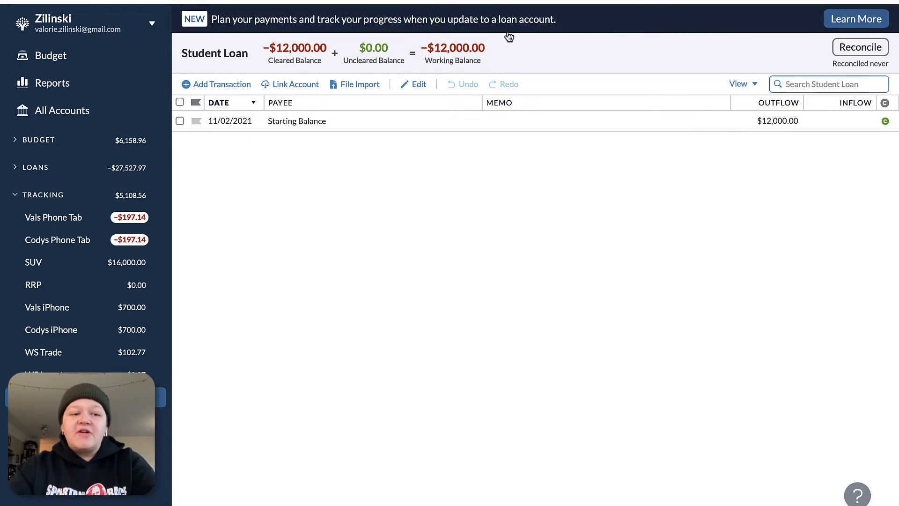
click(838, 22)
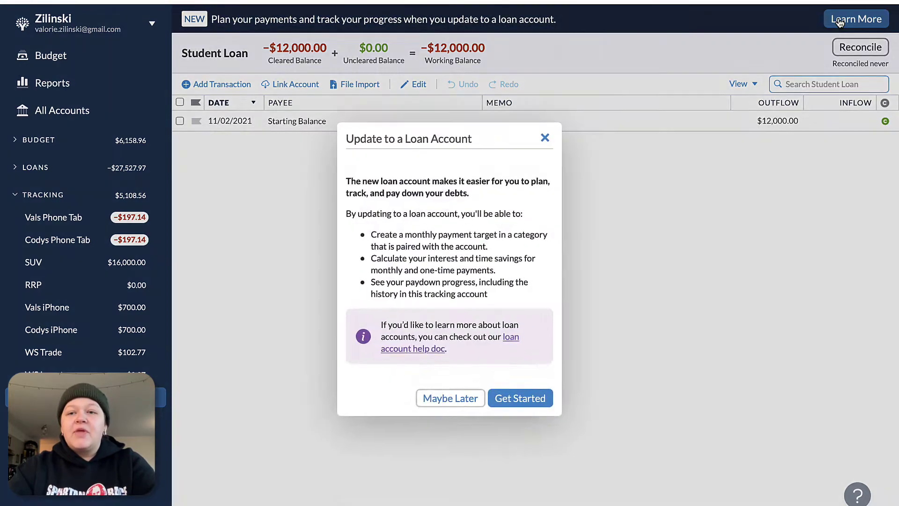
click(517, 490)
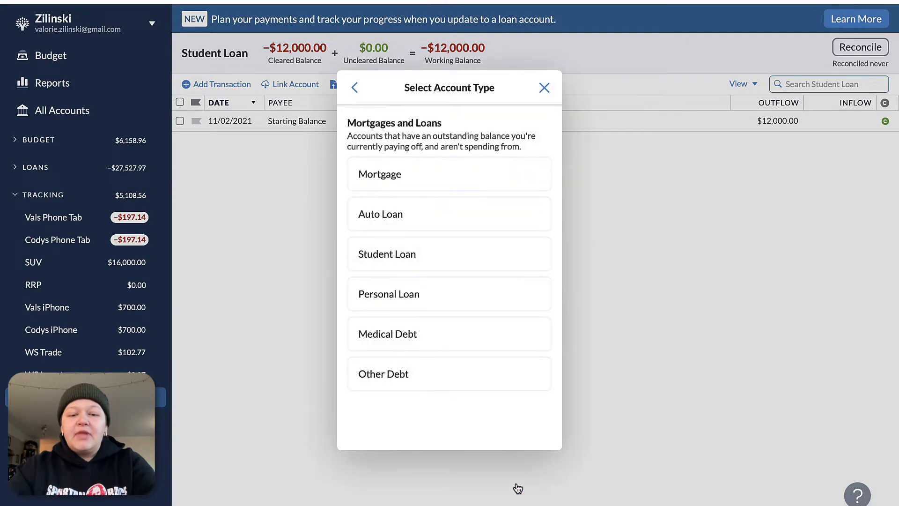
click(542, 89)
click(545, 91)
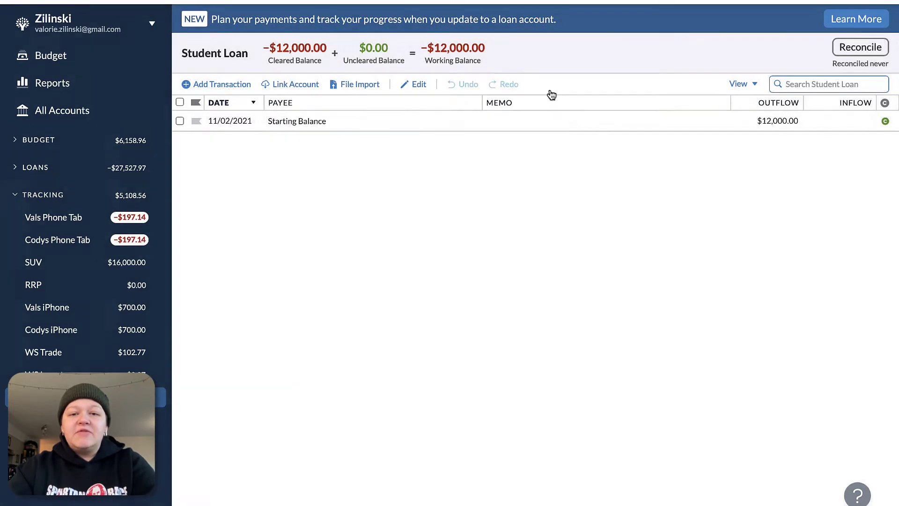
- Record a Student Loan transaction dated 09/01/2021 with the new payee Loan Payment and an outflow of 200
click(243, 84)
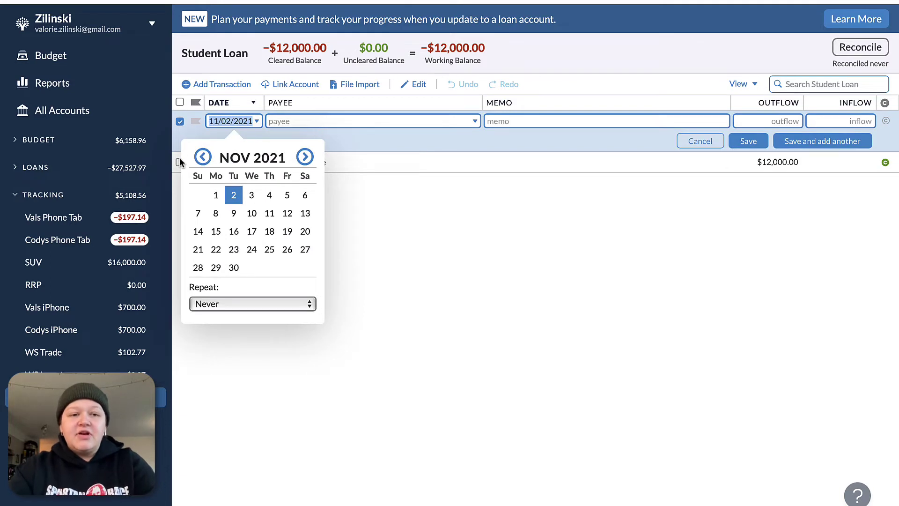
click(203, 157)
click(203, 157)
click(251, 195)
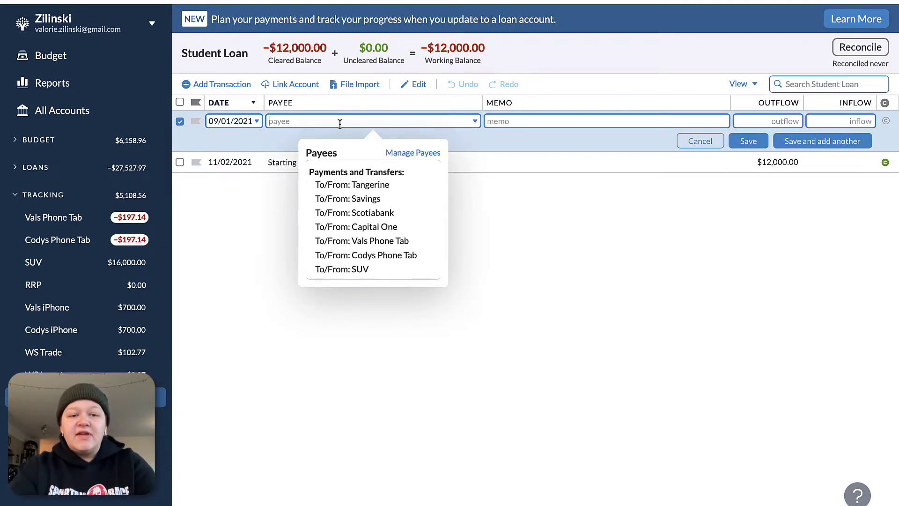
text(lo)
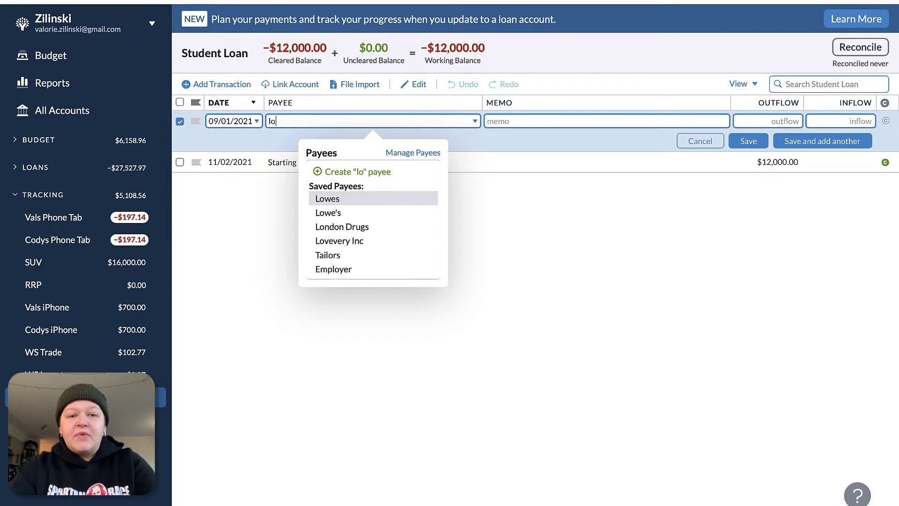
key(BackSpace)
key(BackSpace)
text(Loan Payment)
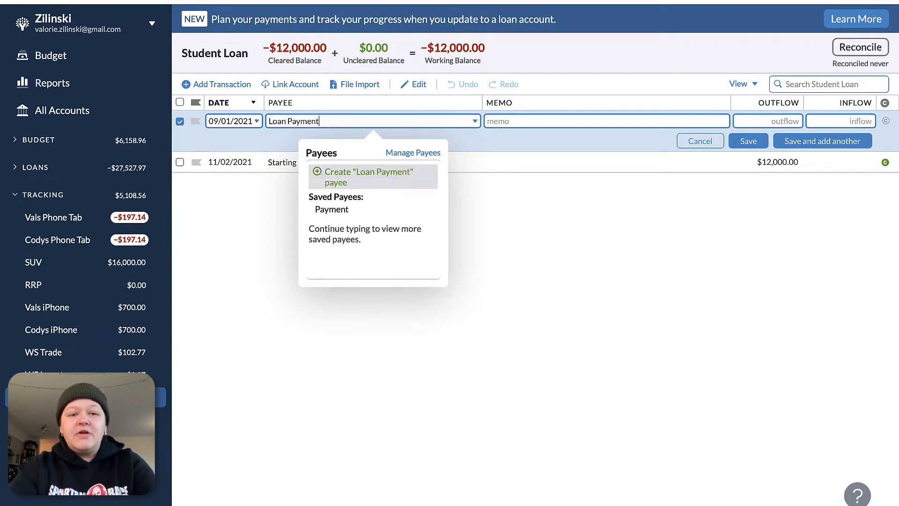
key(Tab)
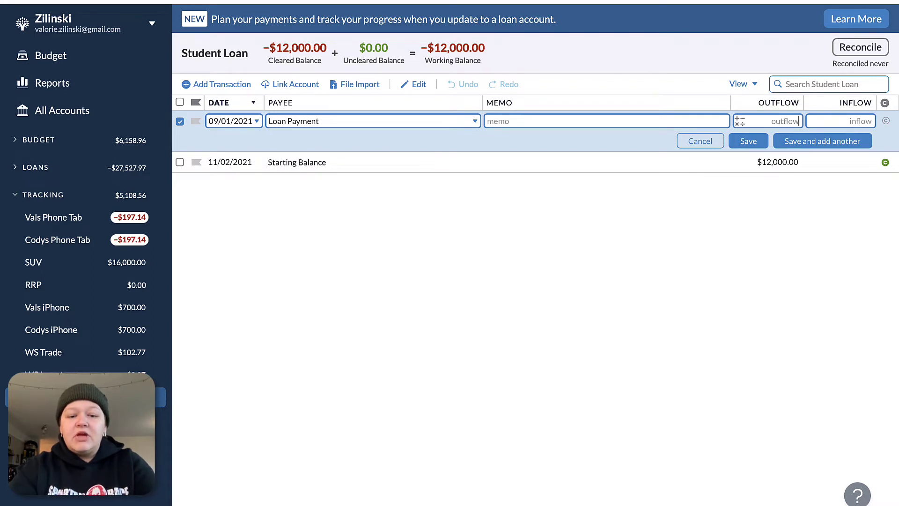
key(Tab)
text(200)
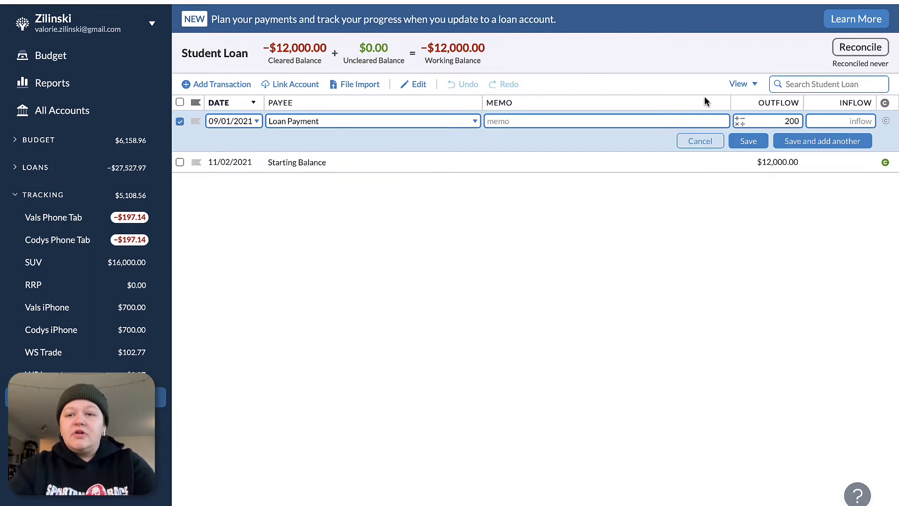
click(820, 143)
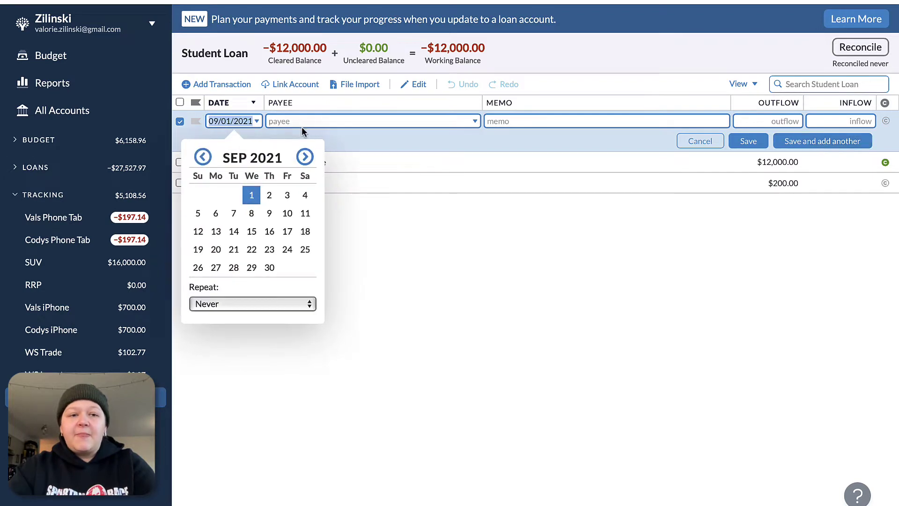
- Record a second Loan Payment transaction dated 10/01/2021 with an outflow of 200
click(305, 156)
click(283, 195)
text(Loan)
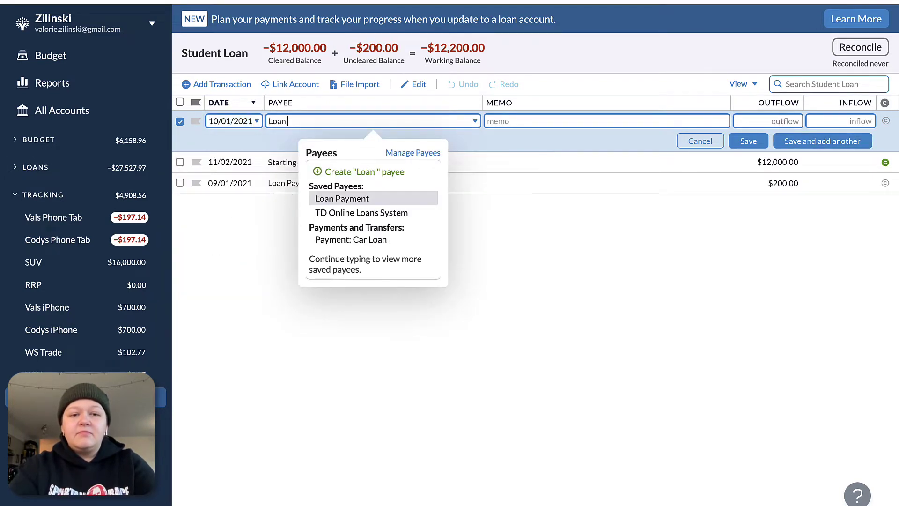
key(Tab)
text(2)
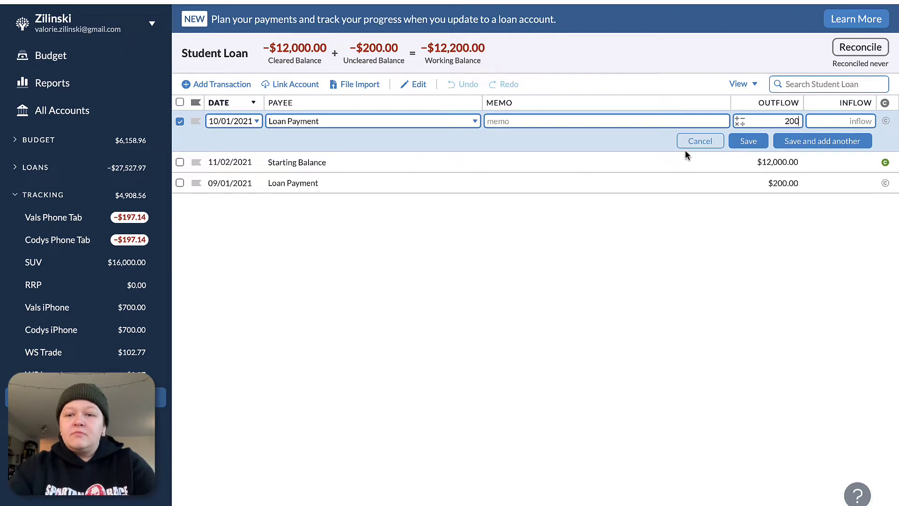
click(823, 141)
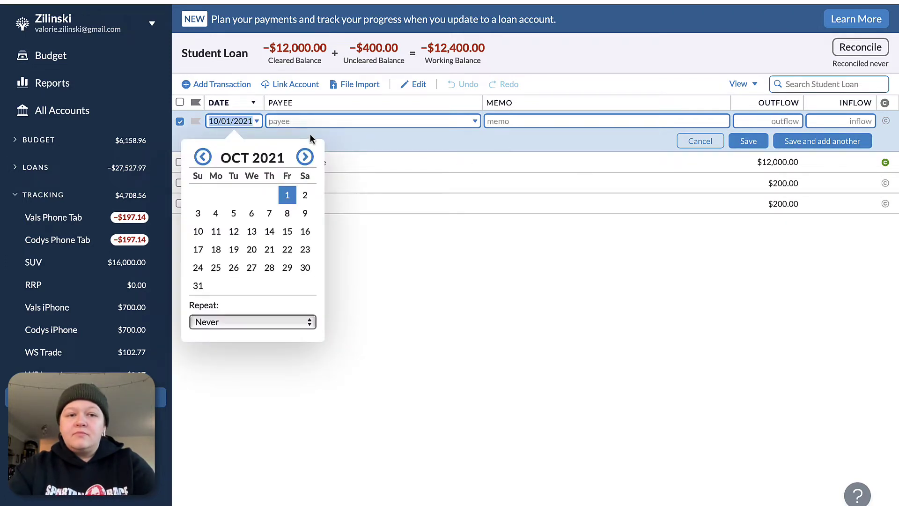
- Record a third Loan Payment transaction dated 11/01/2021 with an outflow of 200 and finish adding transactions
click(203, 157)
click(303, 157)
click(303, 156)
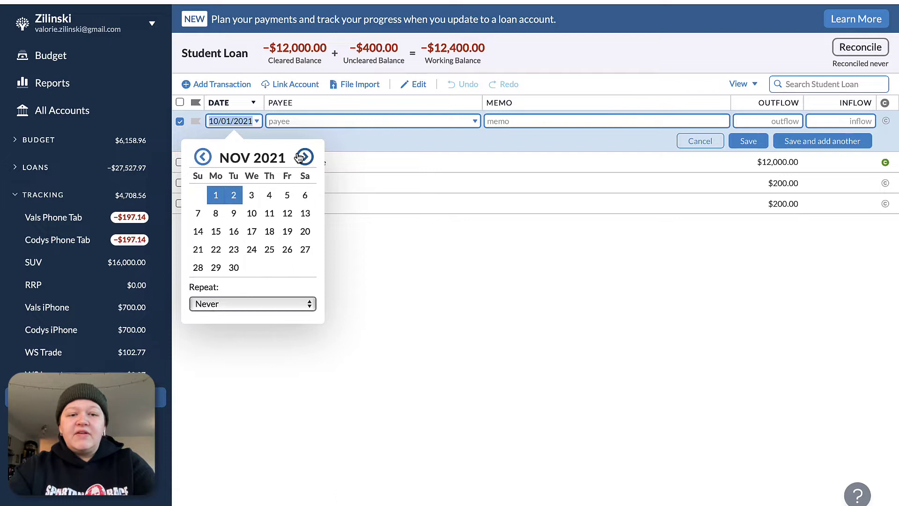
click(217, 195)
text(Loan)
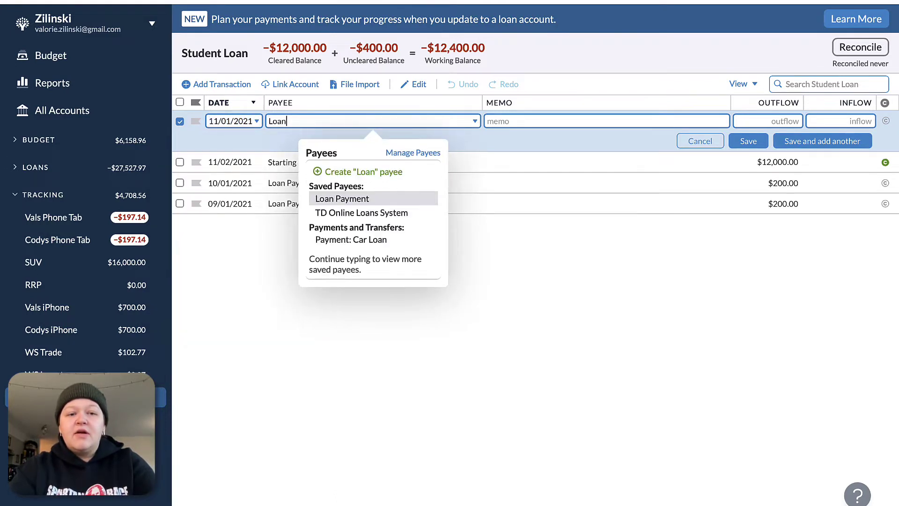
key(Tab)
text(2)
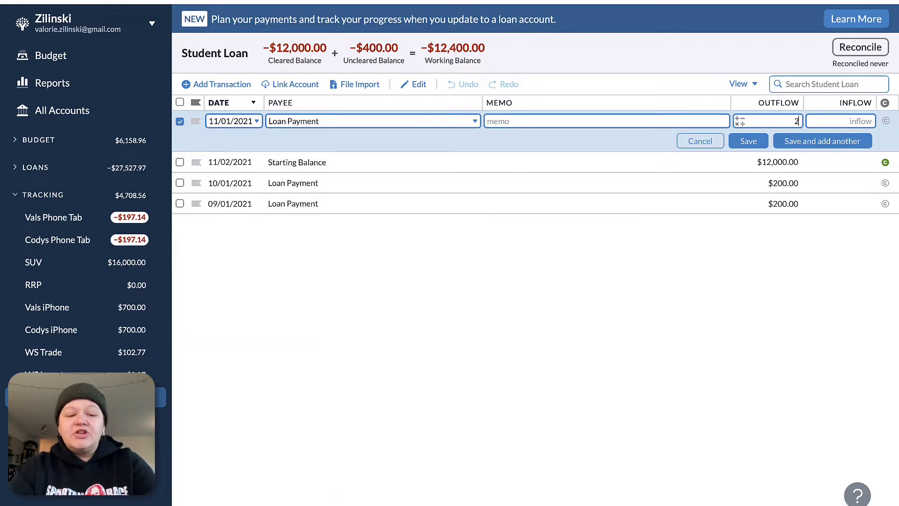
click(748, 141)
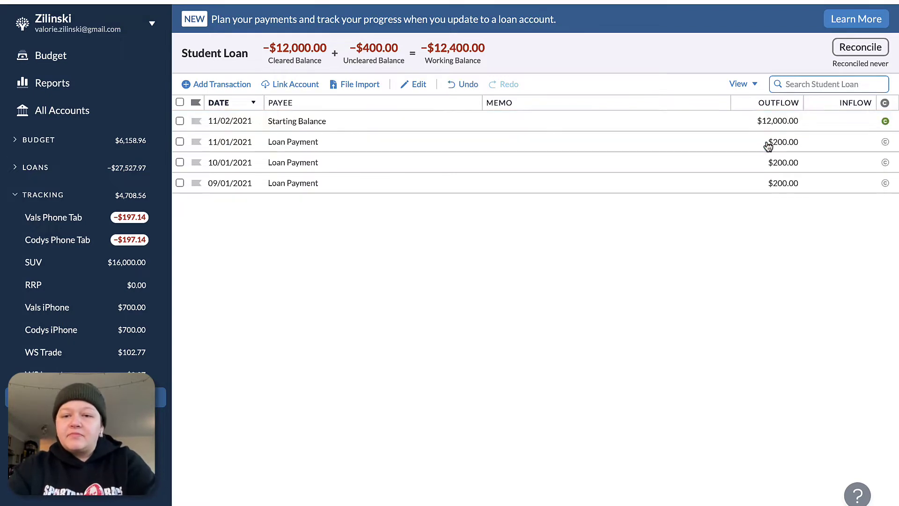
- Mark the three Loan Payment transactions from September, October and November as cleared
click(885, 141)
click(885, 162)
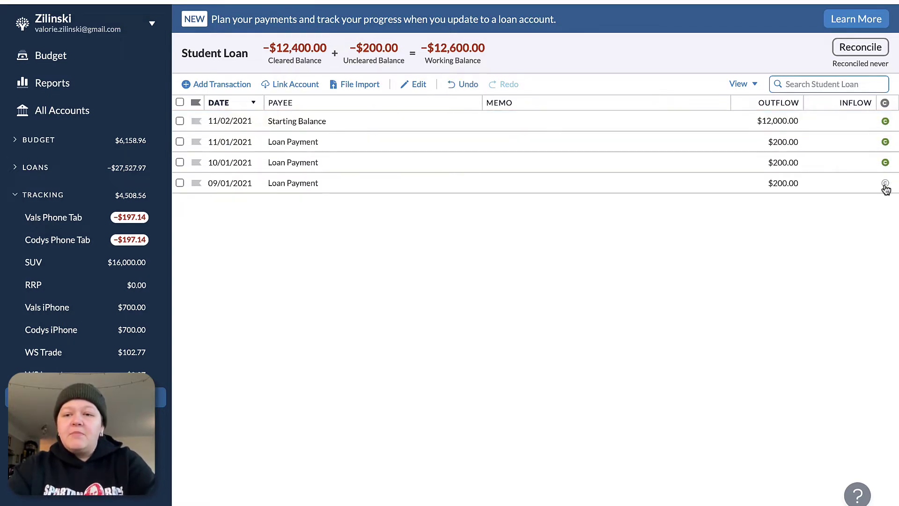
click(885, 183)
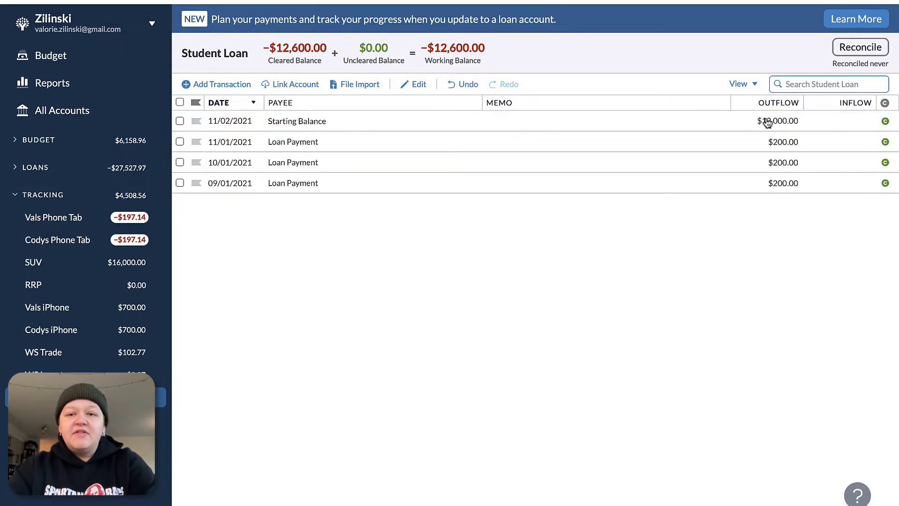
- Change the 11/01/2021 Loan Payment from an outflow to an inflow of 200 and save it
click(789, 142)
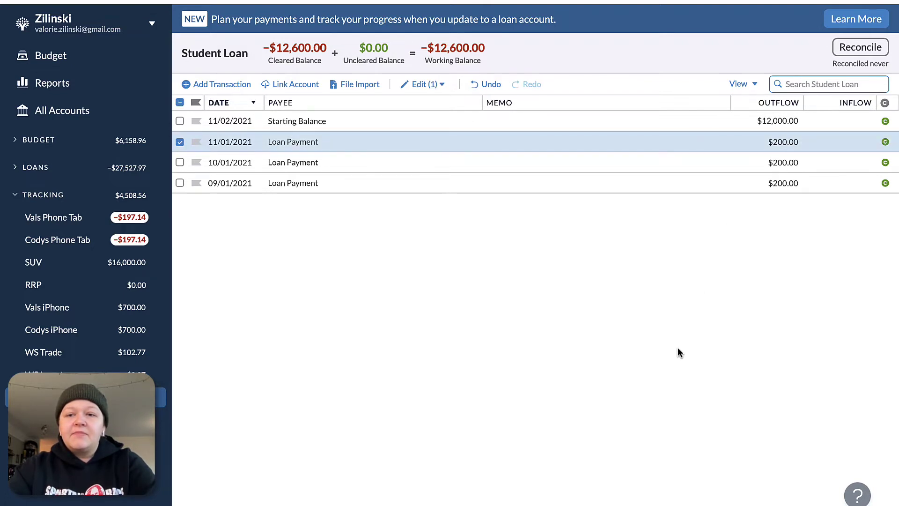
click(785, 141)
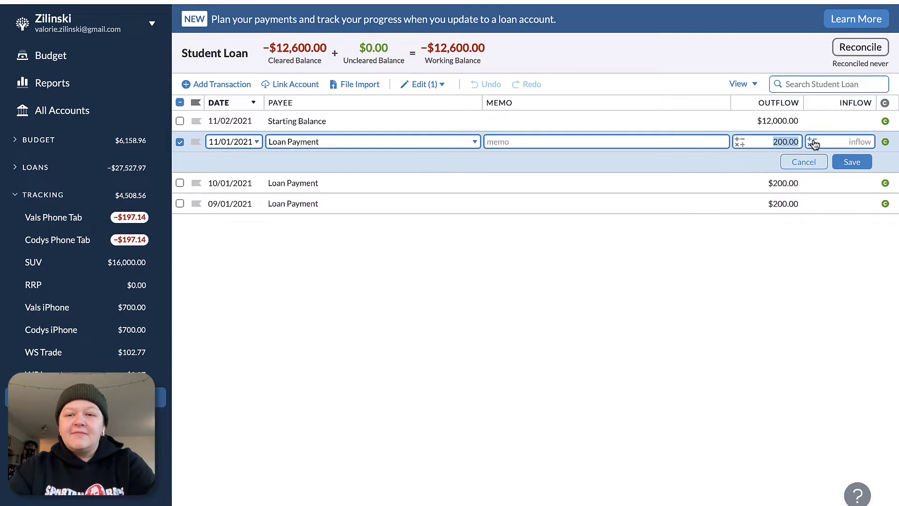
key(BackSpace)
key(Tab)
text(200)
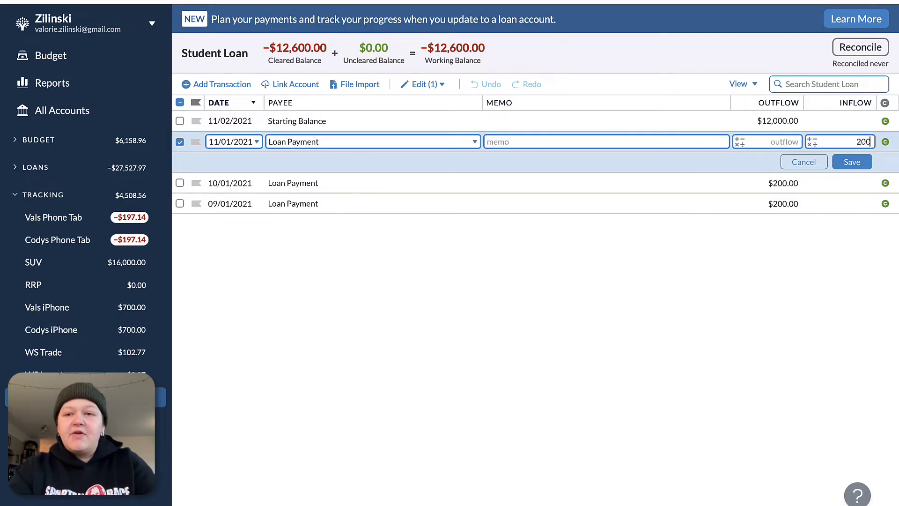
key(Return)
- Change the 10/01/2021 Loan Payment from an outflow to an inflow of 200 and save it
click(772, 162)
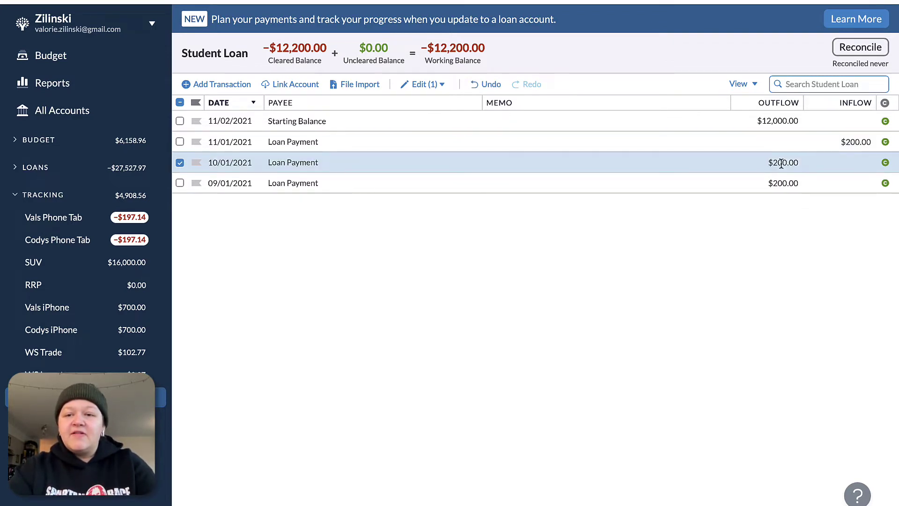
click(787, 163)
key(BackSpace)
key(Tab)
text(200)
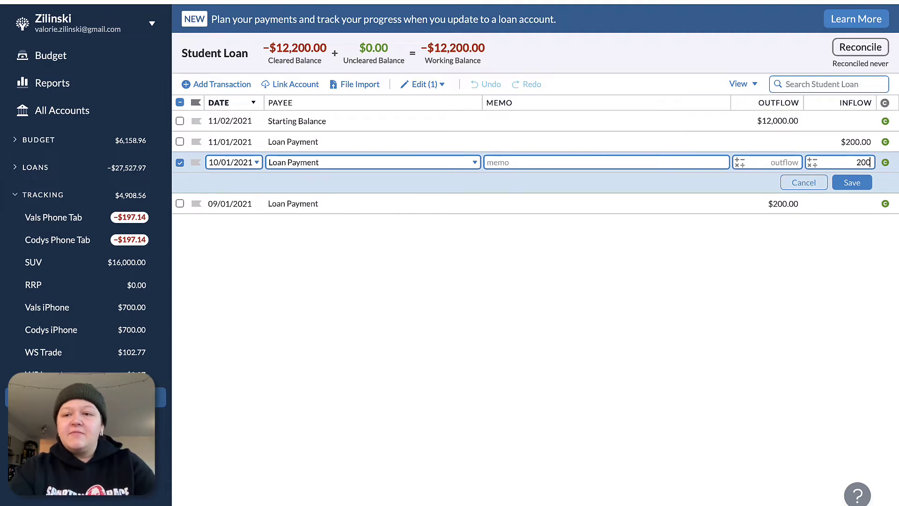
key(Return)
- Change the 09/01/2021 Loan Payment from an outflow to an inflow of 200 and save it
click(786, 183)
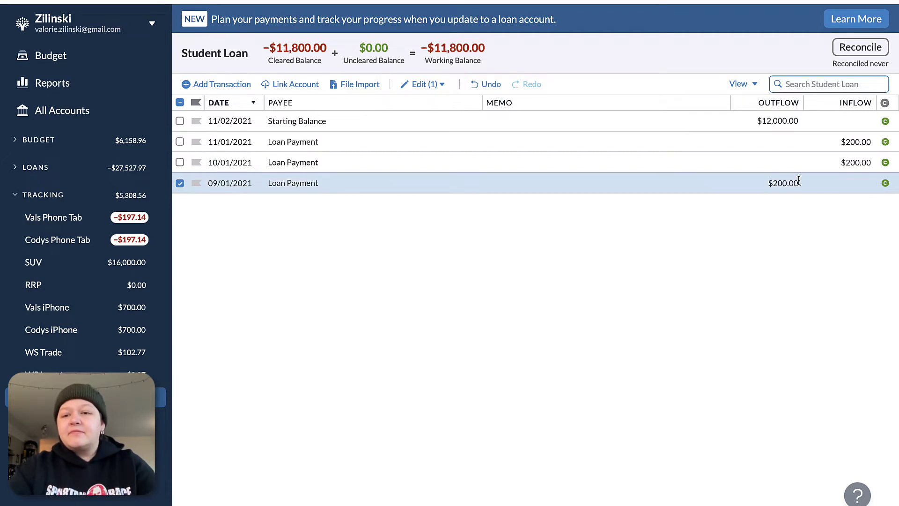
click(788, 183)
key(BackSpace)
key(Tab)
text(200)
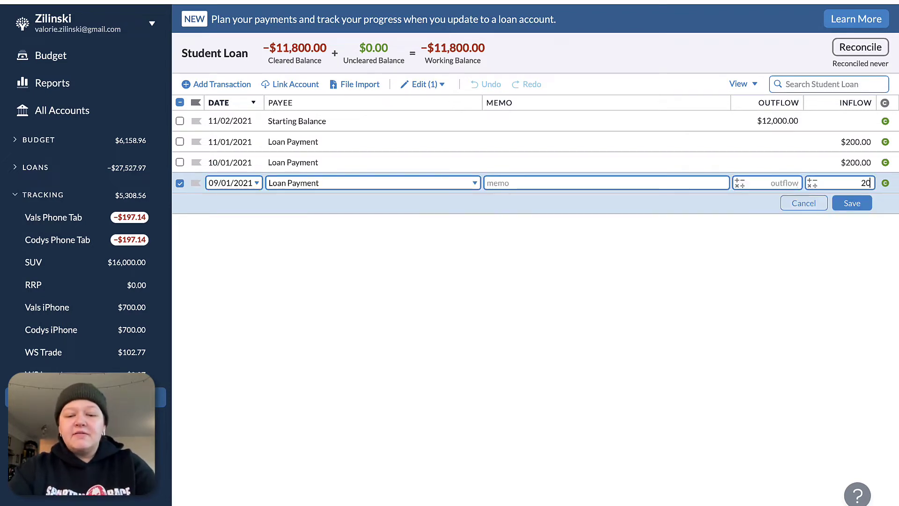
click(860, 209)
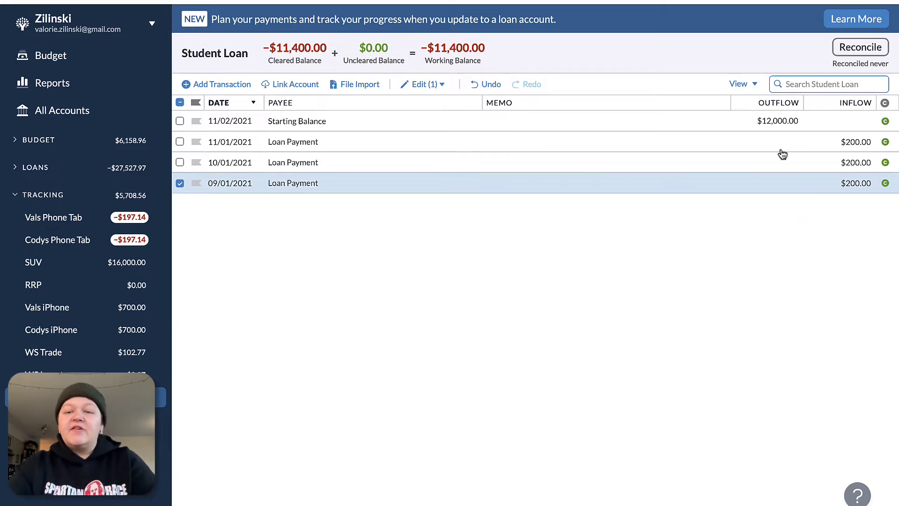
- Set the Starting Balance transaction's date to 08/01/2021, save it and deselect the transaction
click(234, 121)
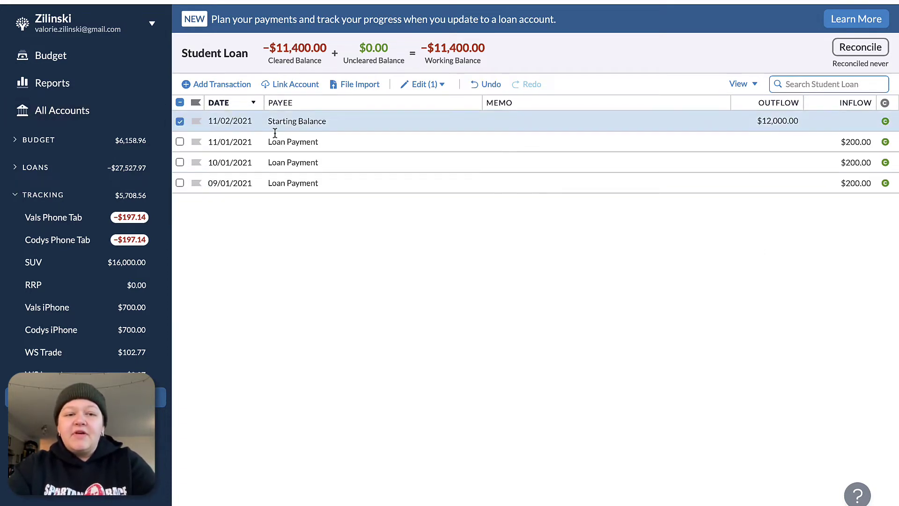
click(236, 121)
click(203, 157)
click(203, 156)
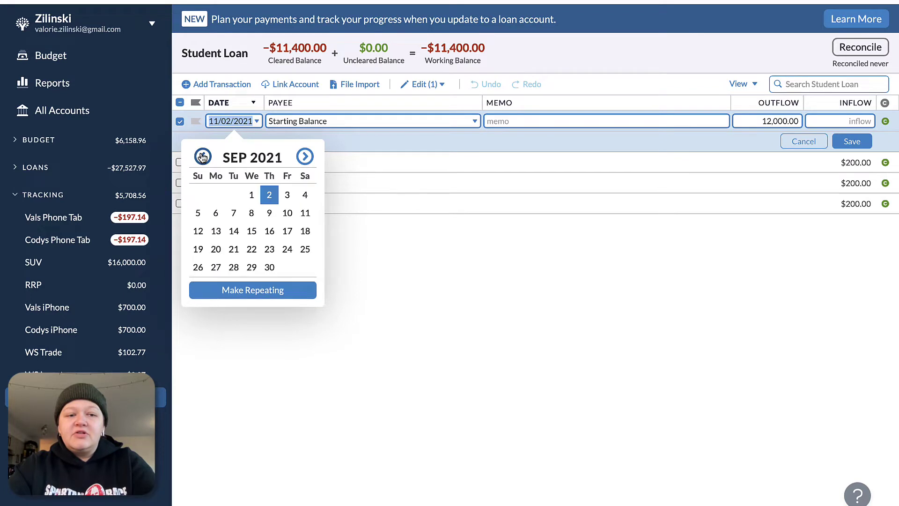
click(203, 157)
click(198, 195)
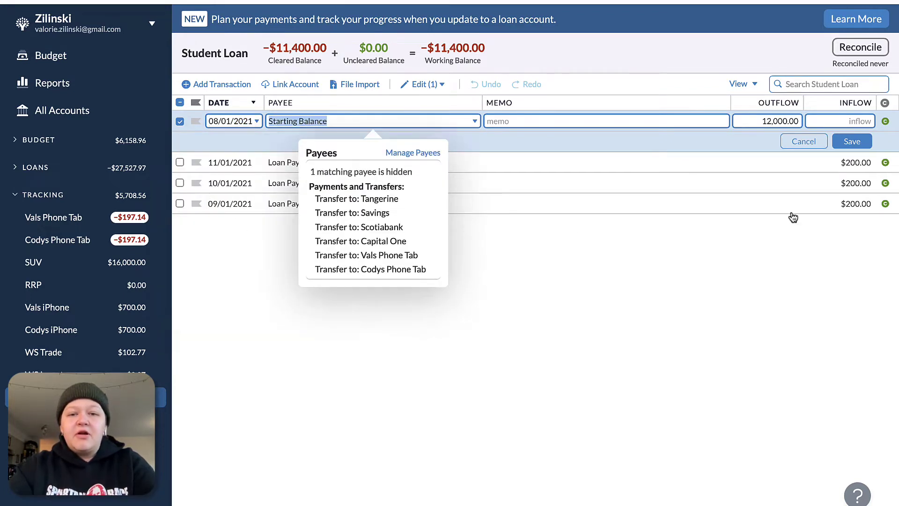
click(853, 142)
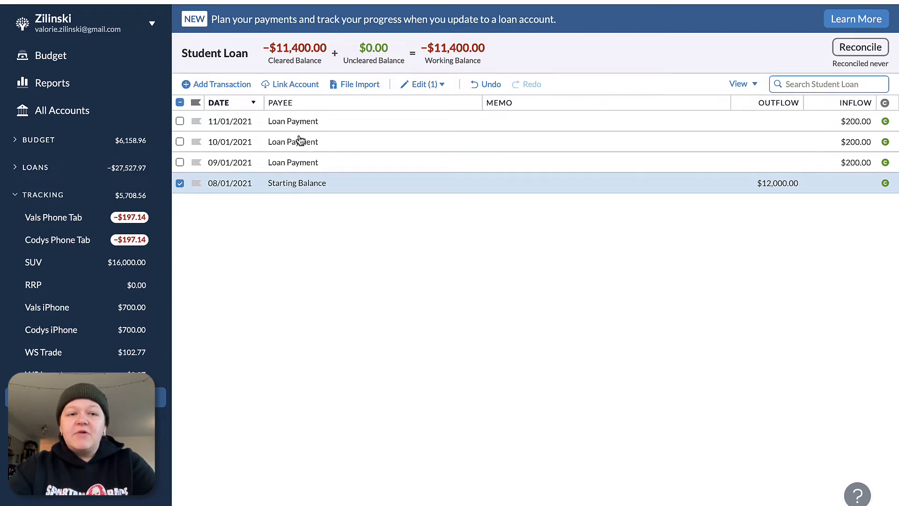
click(181, 183)
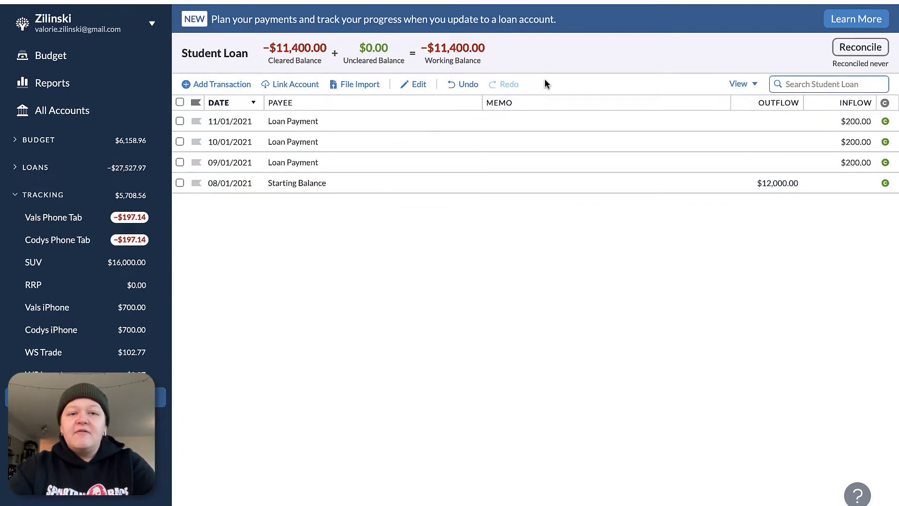
- Start updating the tracking account to a Student Loan type loan account with a 5% interest rate and a 200 monthly payment
click(857, 25)
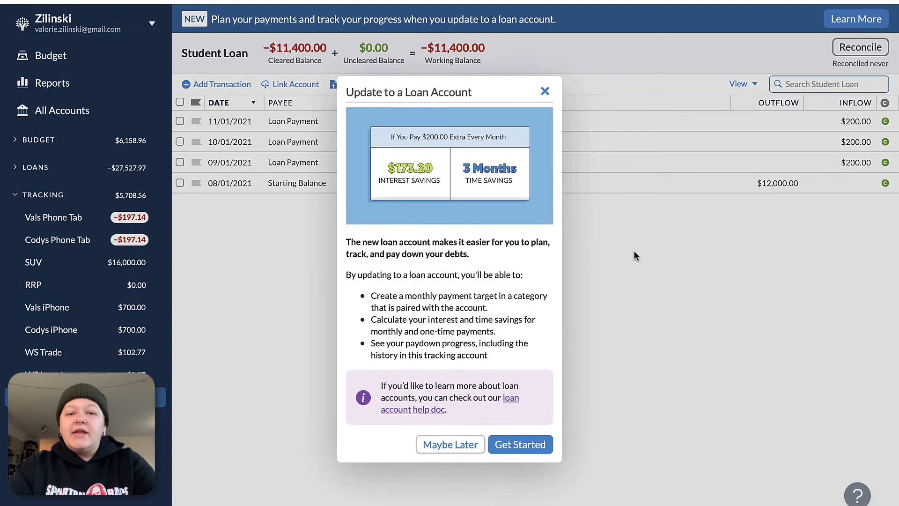
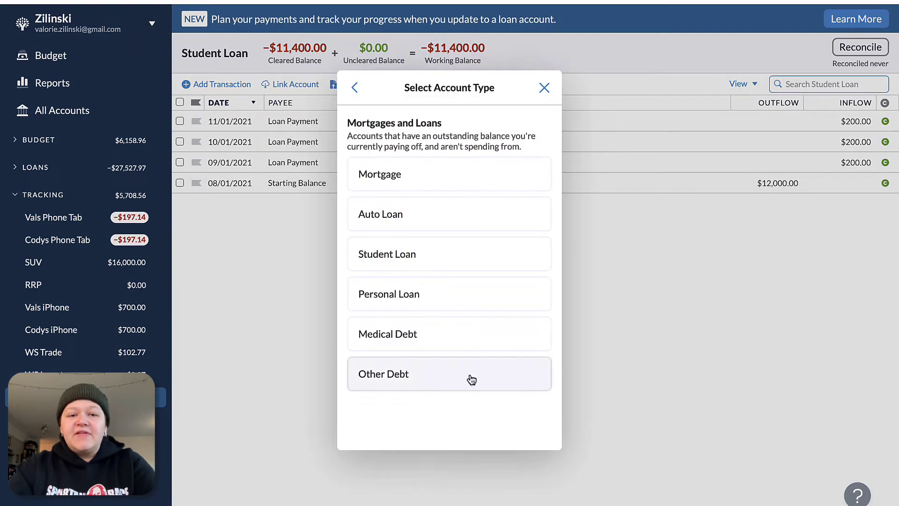
click(416, 255)
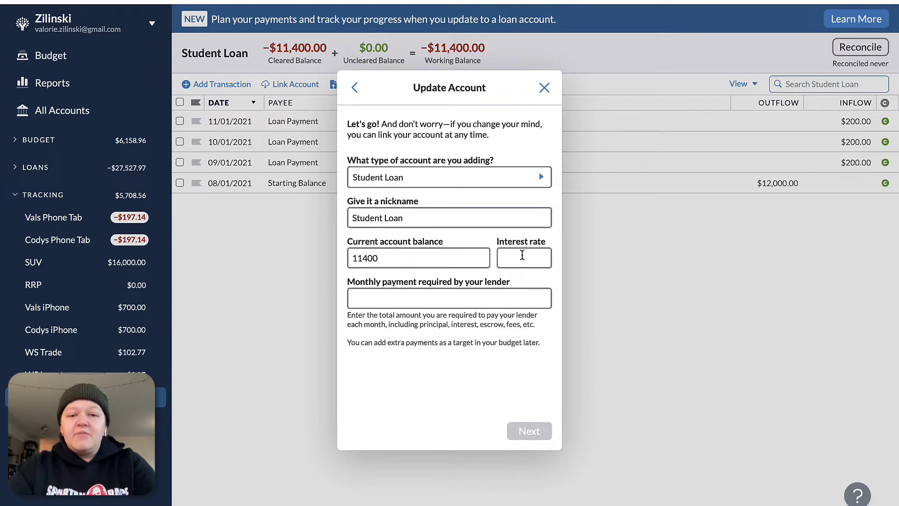
text(5)
click(462, 294)
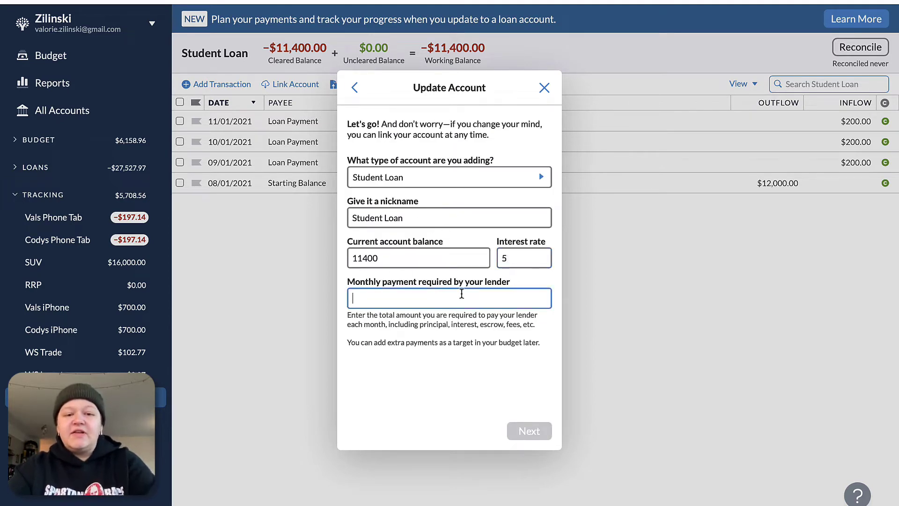
text(200)
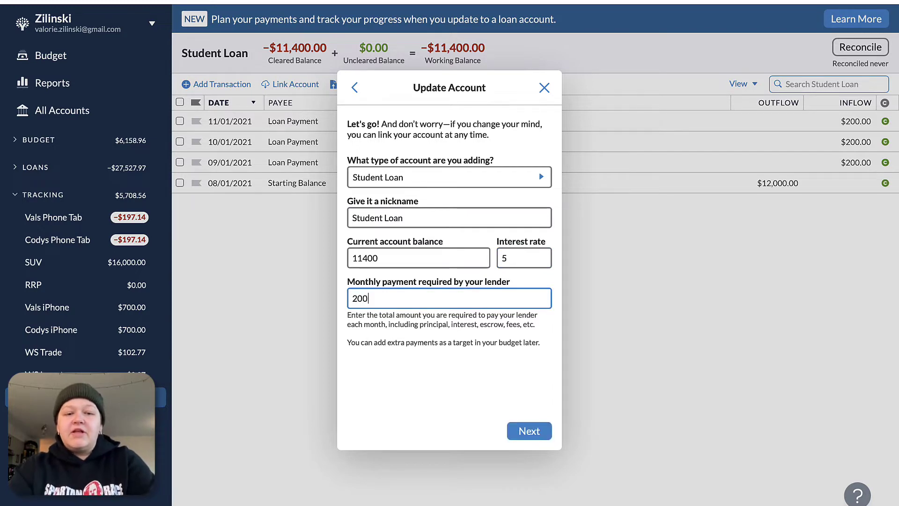
click(523, 430)
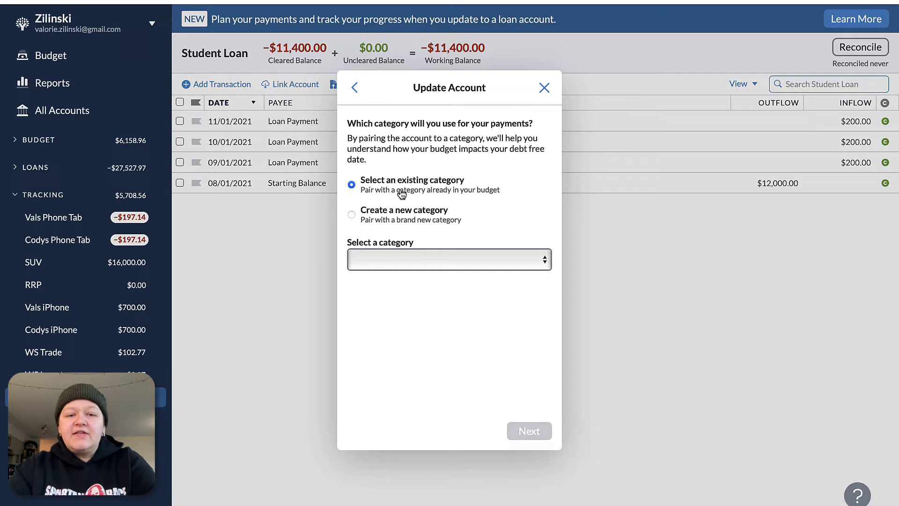
click(395, 260)
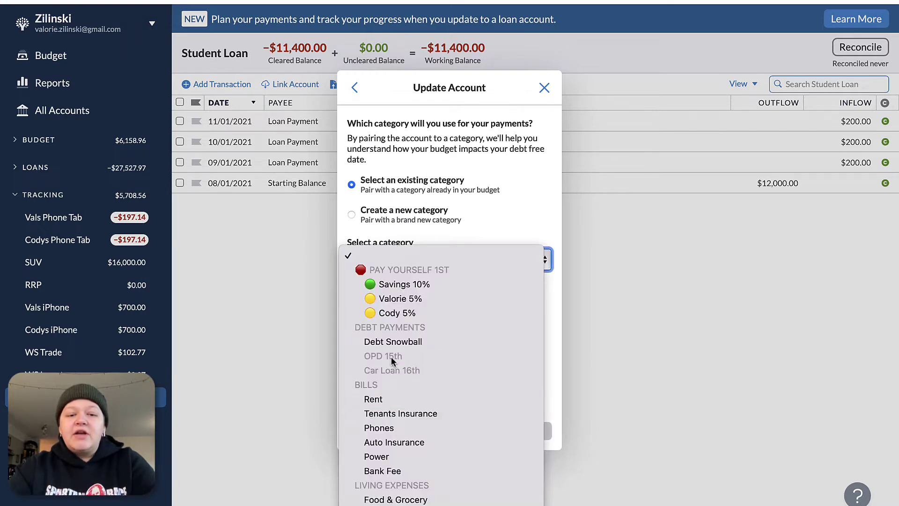
click(428, 215)
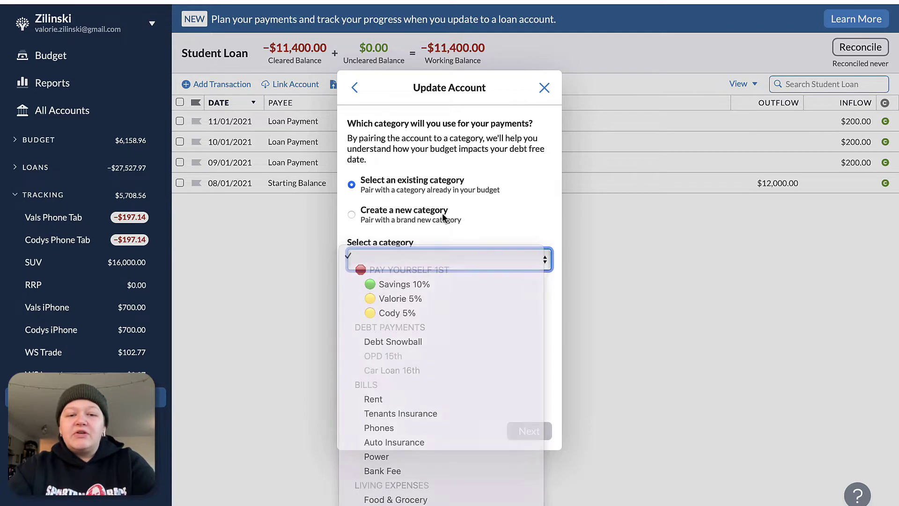
click(386, 219)
click(401, 180)
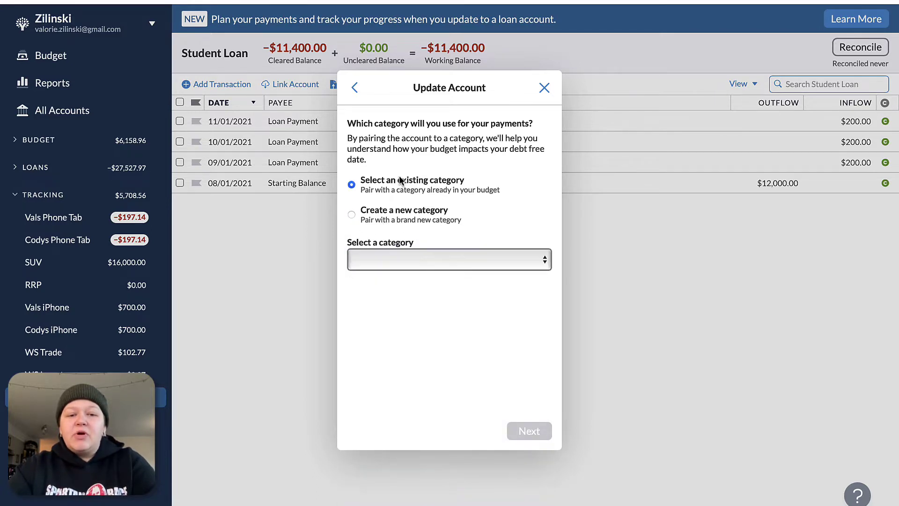
click(408, 257)
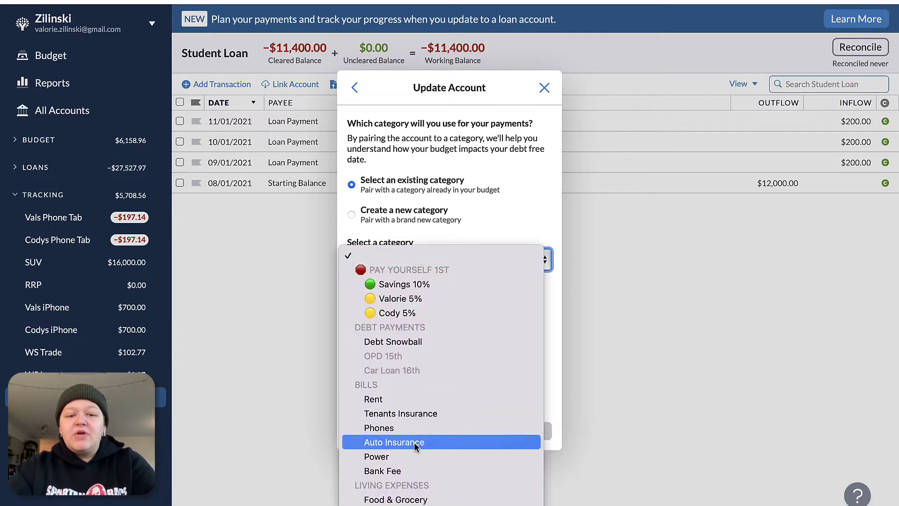
- Pair the loan with a new category named Student Loan in the DEBT PAYMENTS group and complete the account update
click(383, 220)
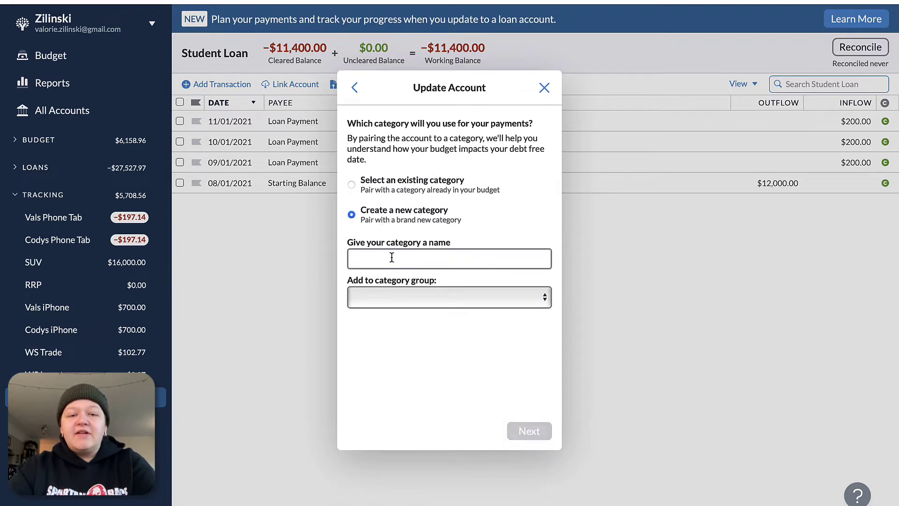
text(Student Loa)
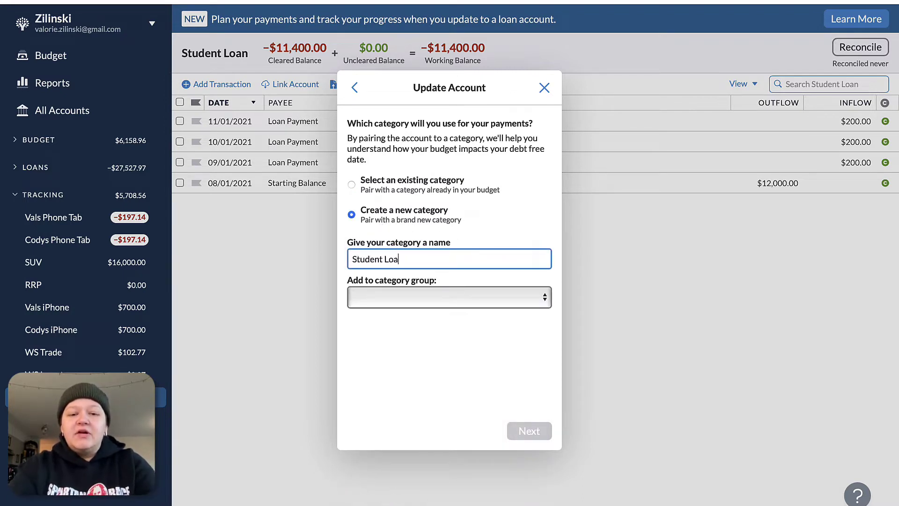
click(446, 292)
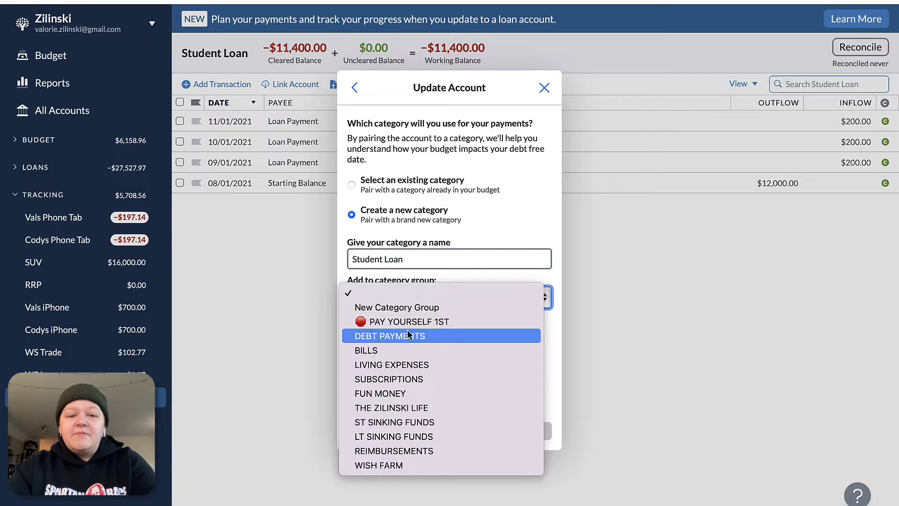
click(426, 334)
click(530, 431)
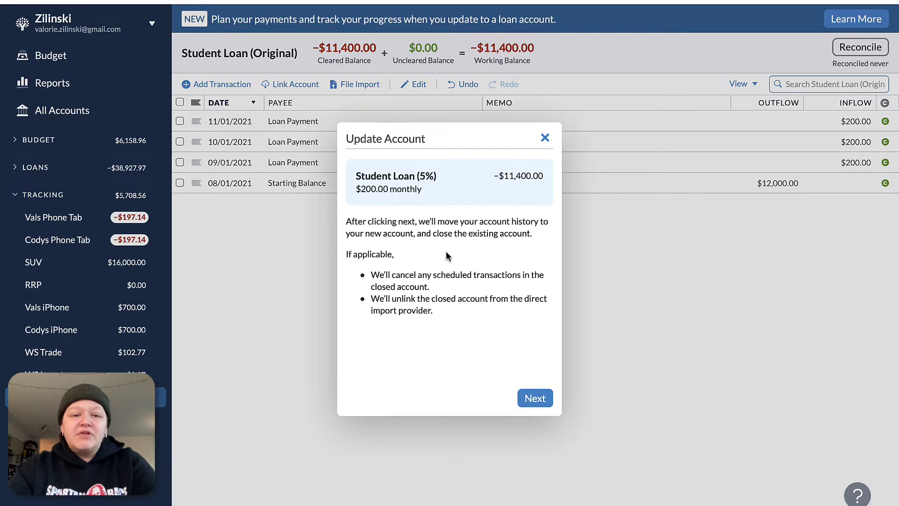
click(534, 403)
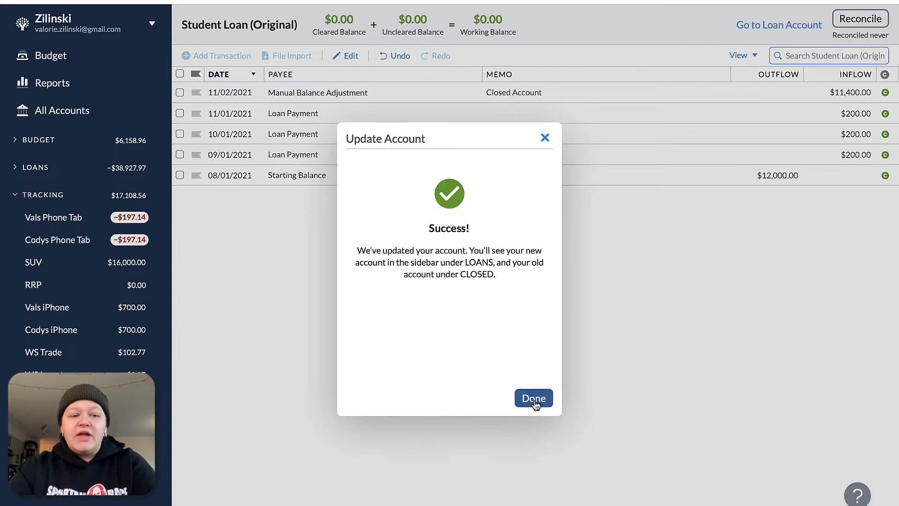
click(534, 400)
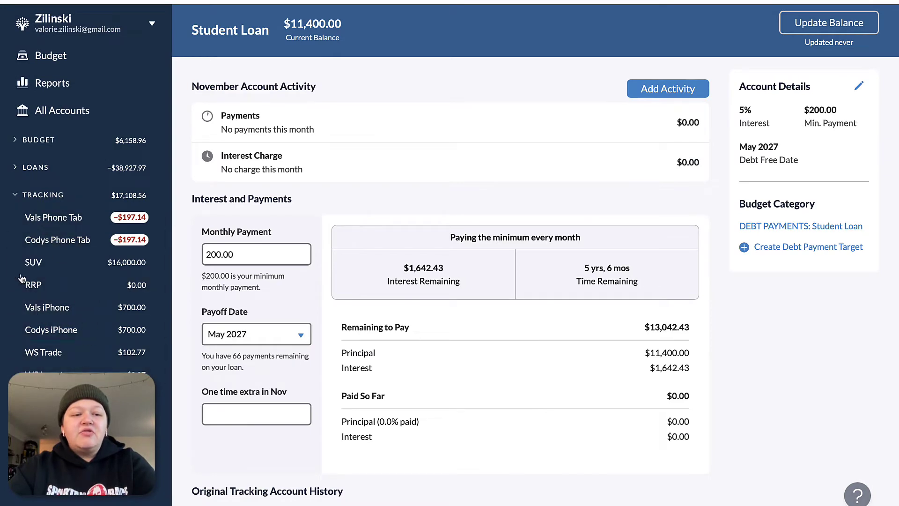
- Collapse the tracking accounts, expand the closed accounts and view the transactions of Student Loan (Original)
click(40, 195)
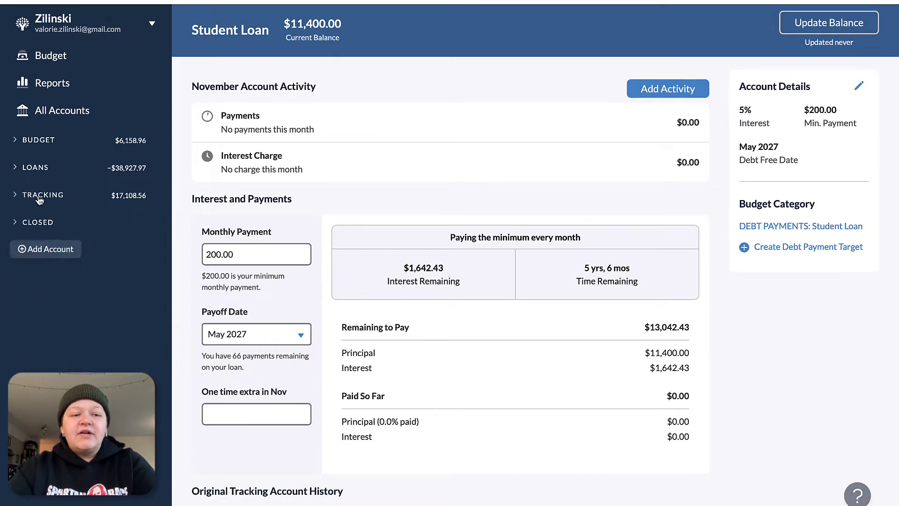
click(16, 223)
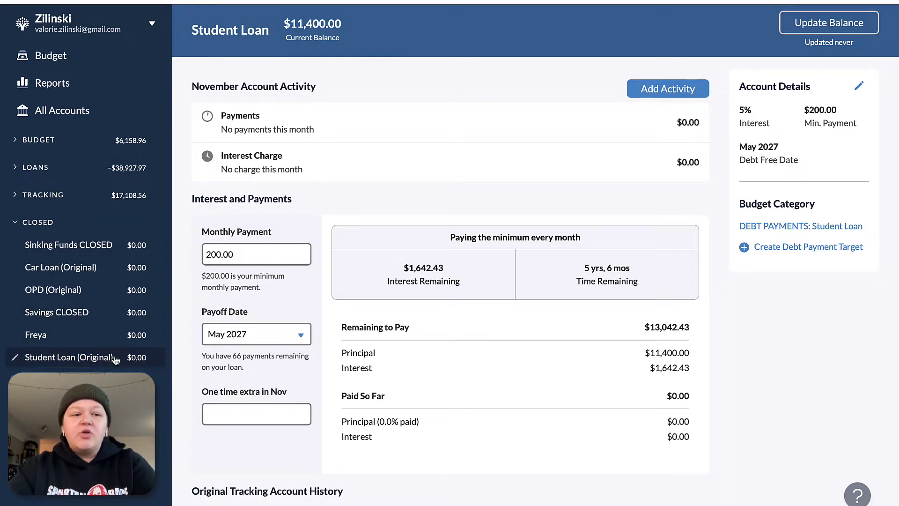
click(135, 359)
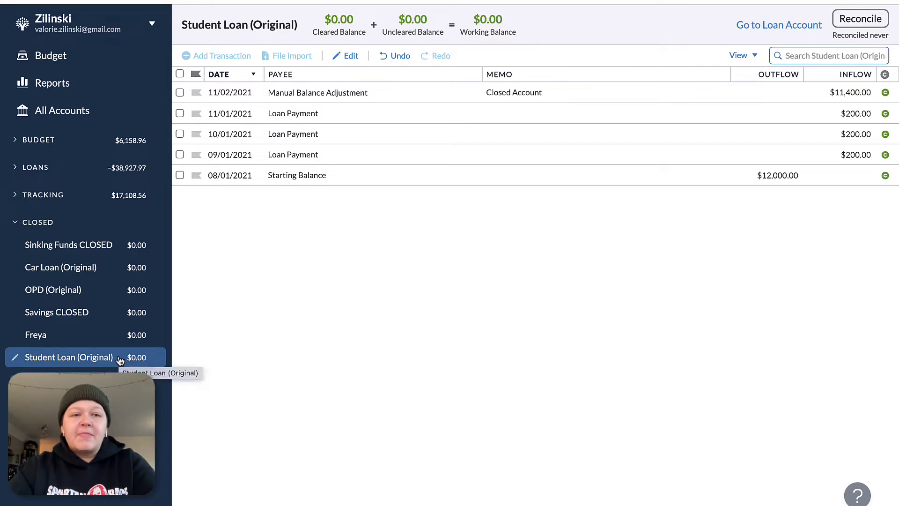
- Open the Net Worth report and examine the November 2021 debts, assets and net worth
click(58, 84)
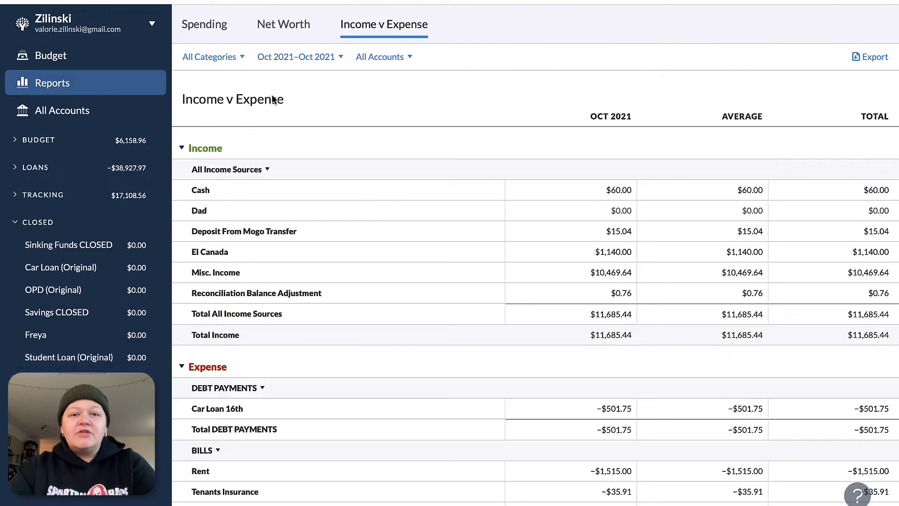
click(284, 36)
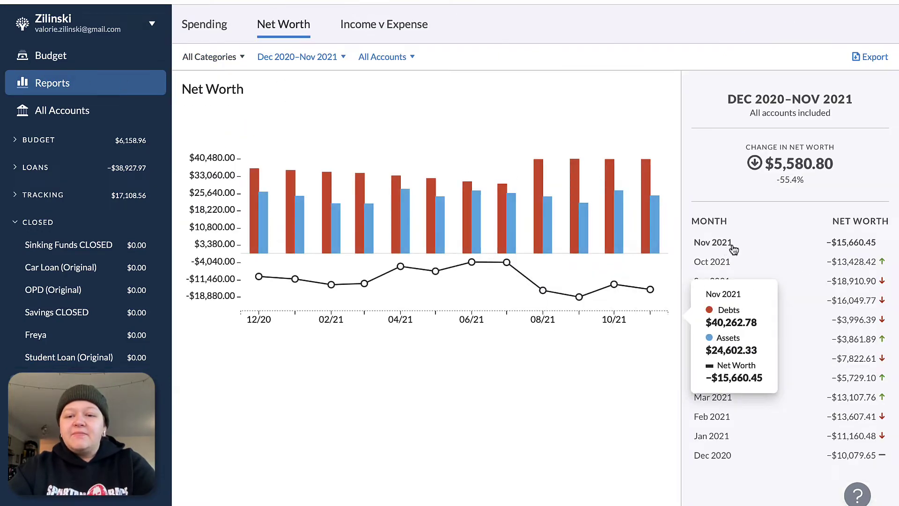
- Delete the 11/02/2021 manual balance adjustment from the closed Student Loan (Original) account
click(114, 357)
click(319, 93)
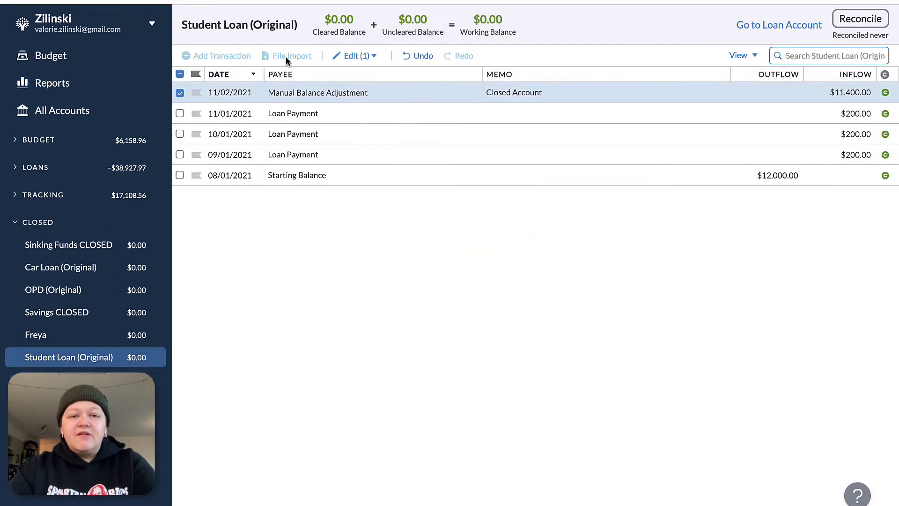
click(355, 55)
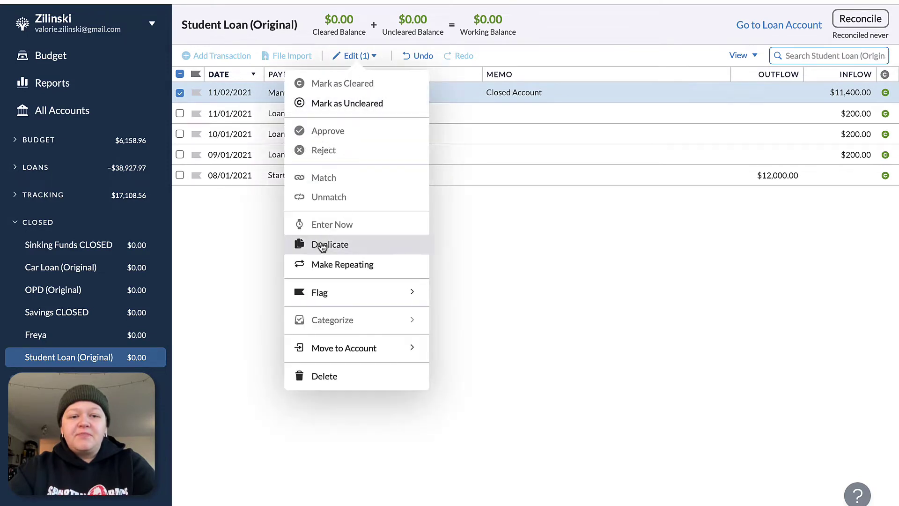
click(324, 377)
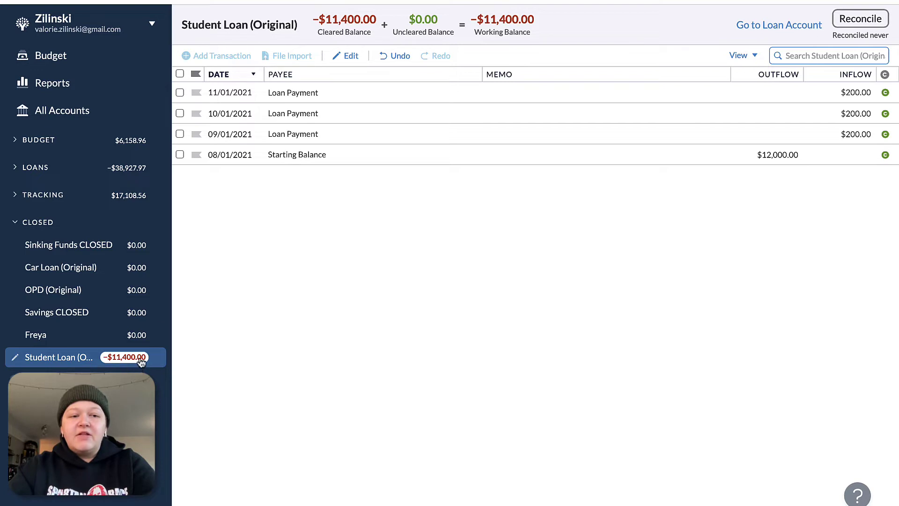
- Check November 2021 in the Net Worth report and undo the deletion of the manual balance adjustment in Student Loan (Original)
click(97, 87)
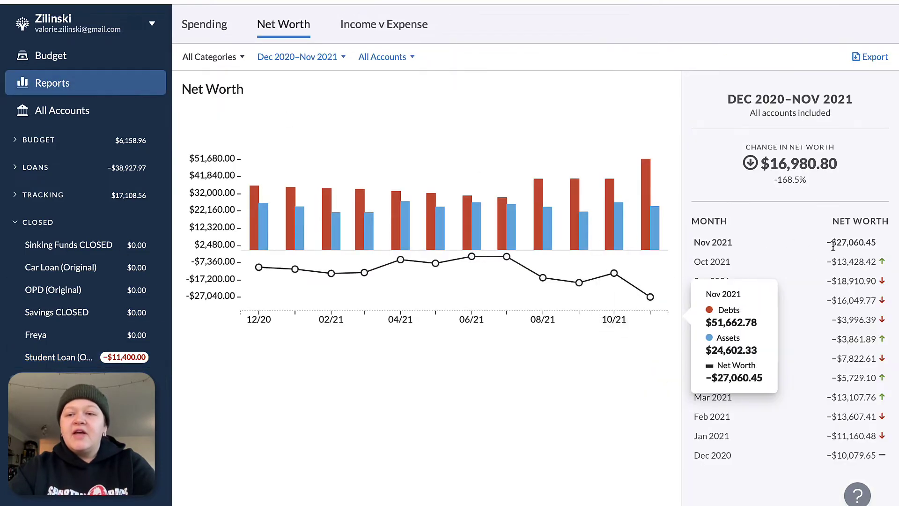
click(41, 172)
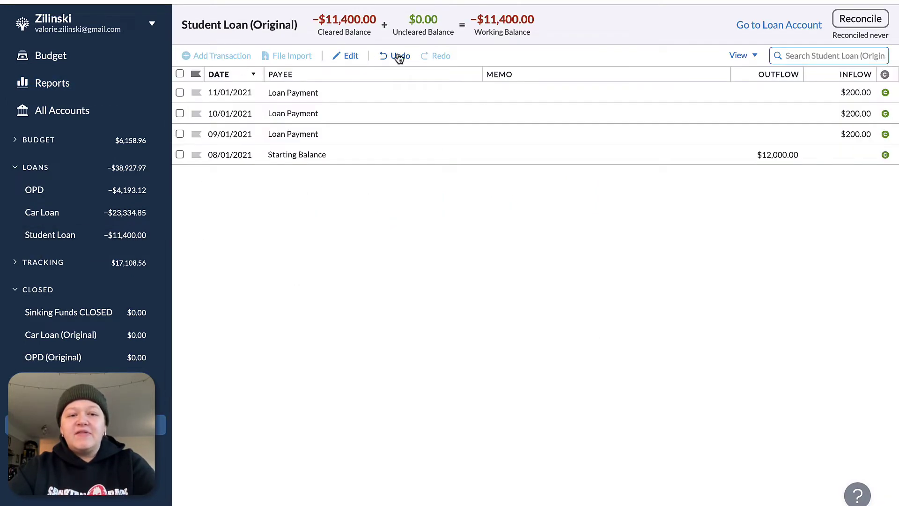
click(400, 56)
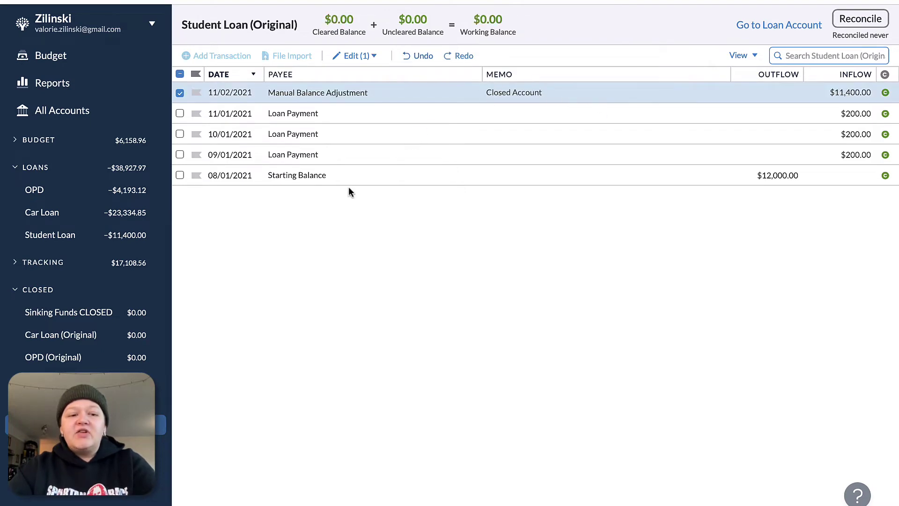
click(860, 19)
click(820, 105)
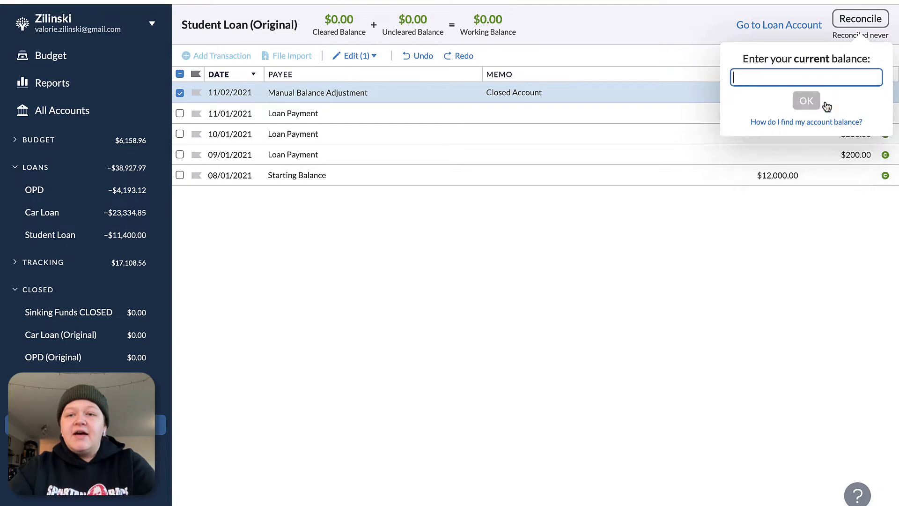
click(676, 227)
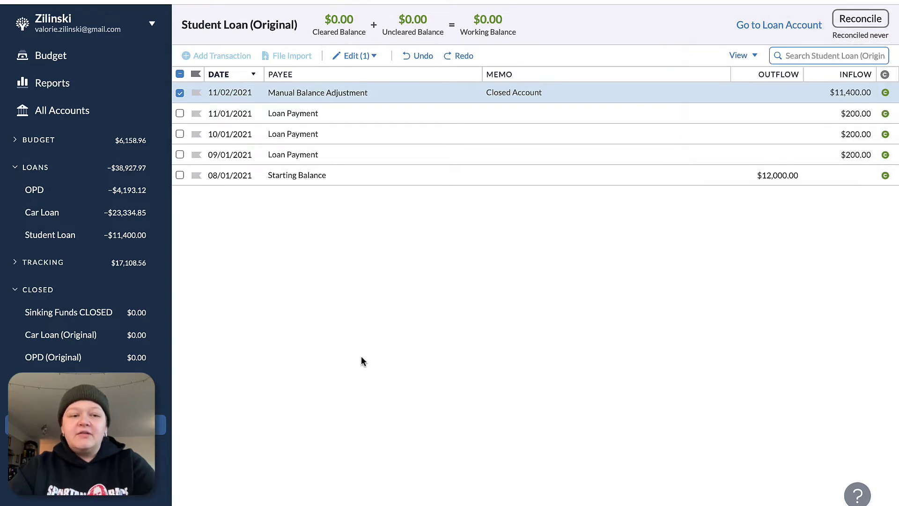
- Collapse the closed accounts and examine the Student Loan account's November activity, interest and payments, and original tracking account history
click(33, 290)
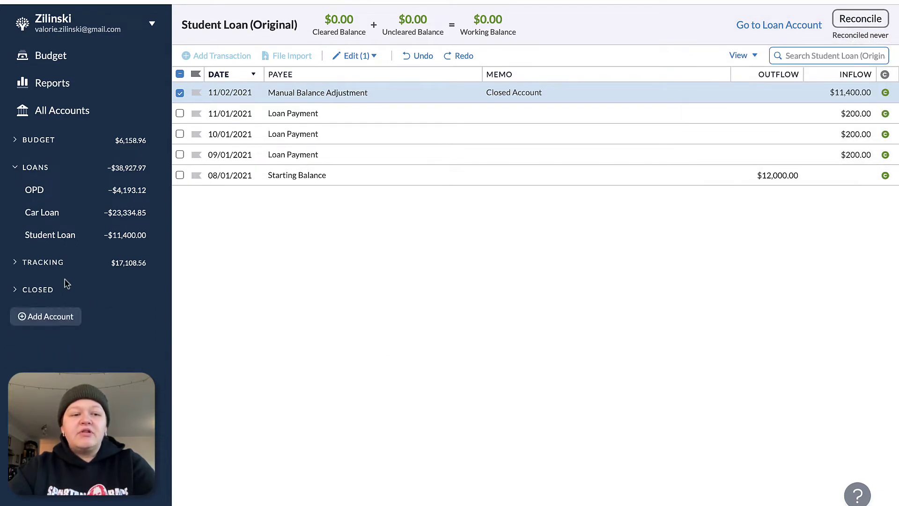
click(58, 236)
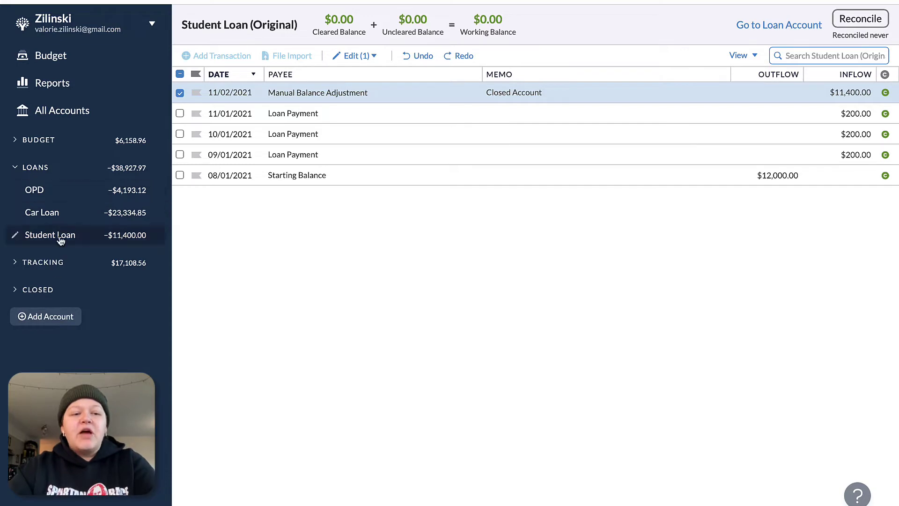
scroll(508, 269, down, 1)
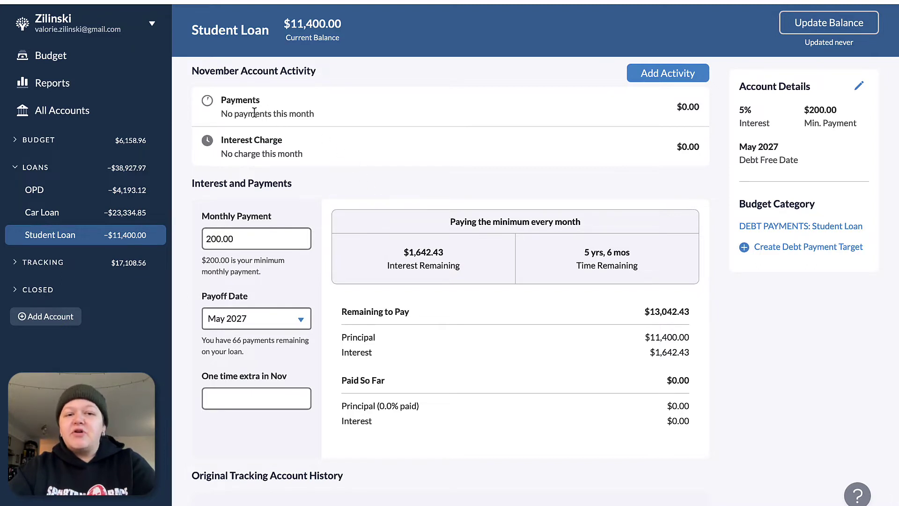
scroll(384, 191, down, 1)
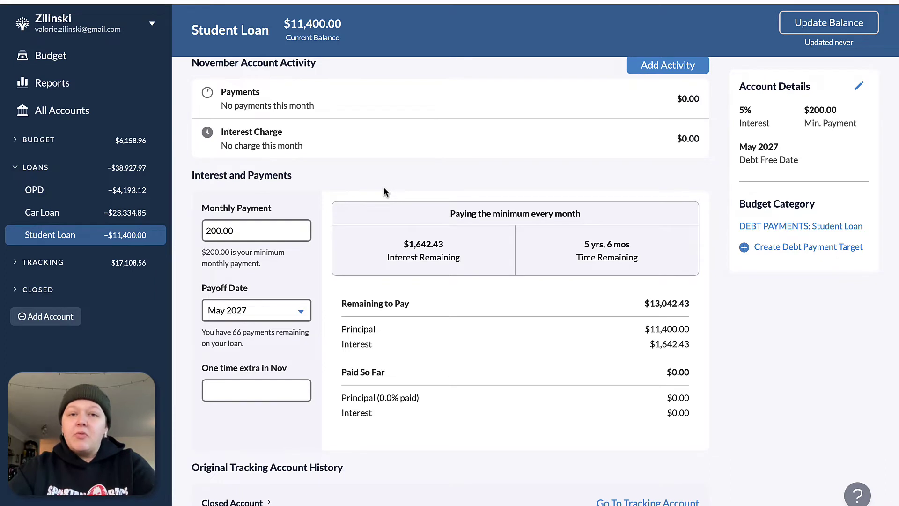
scroll(393, 202, down, 1)
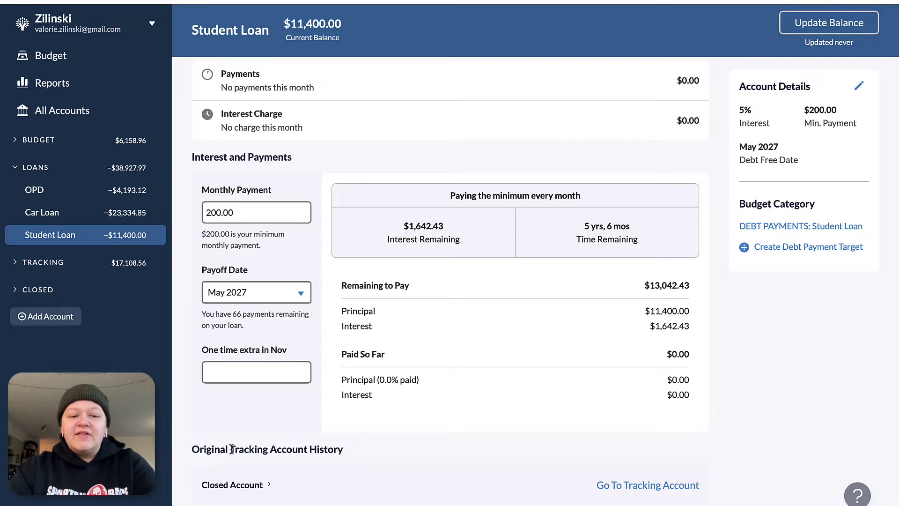
- Re-open the closed Student Loan (Original) tracking account, erasing the history migrated to the loan account
click(686, 492)
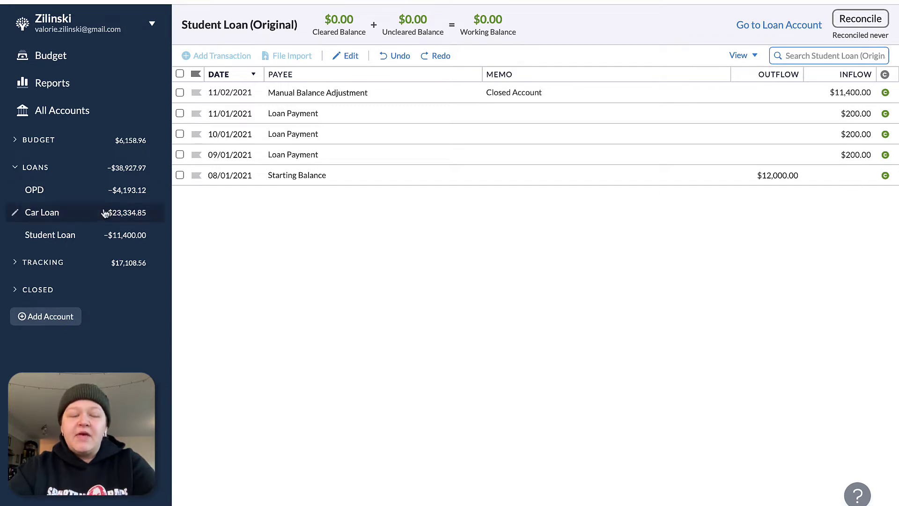
click(31, 289)
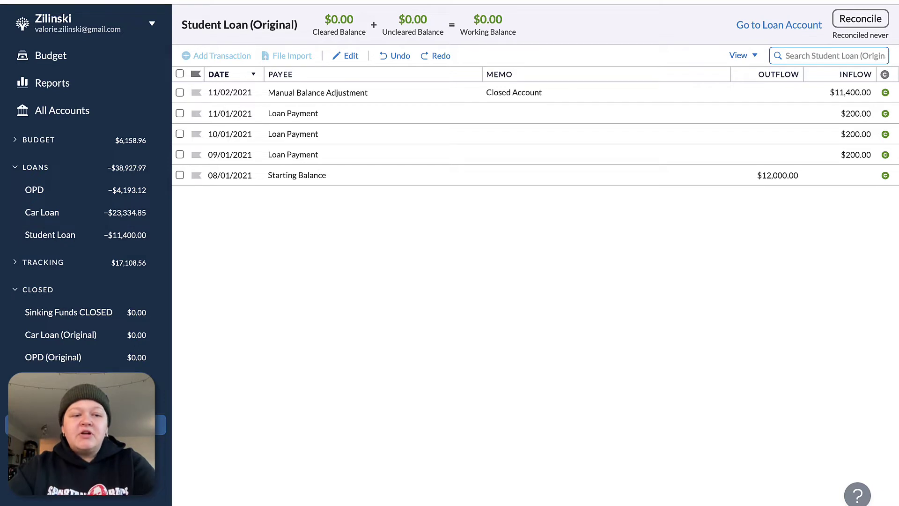
click(159, 424)
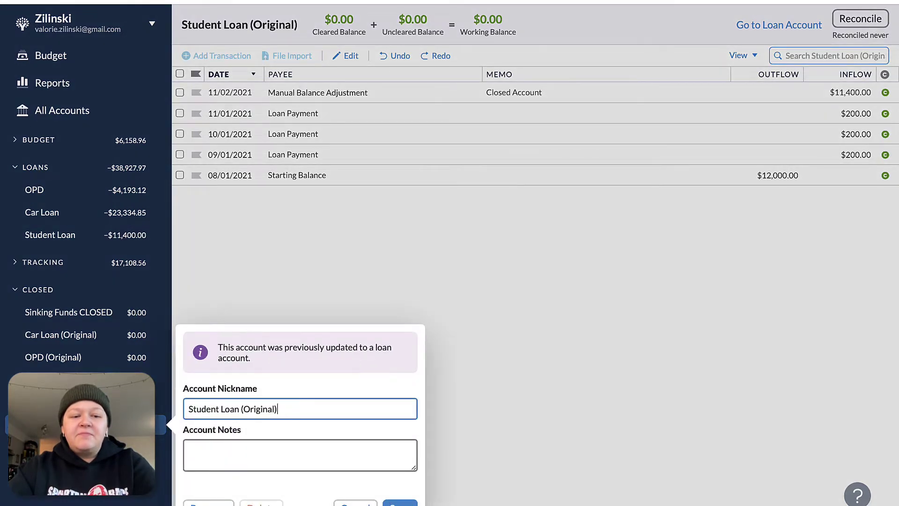
click(213, 503)
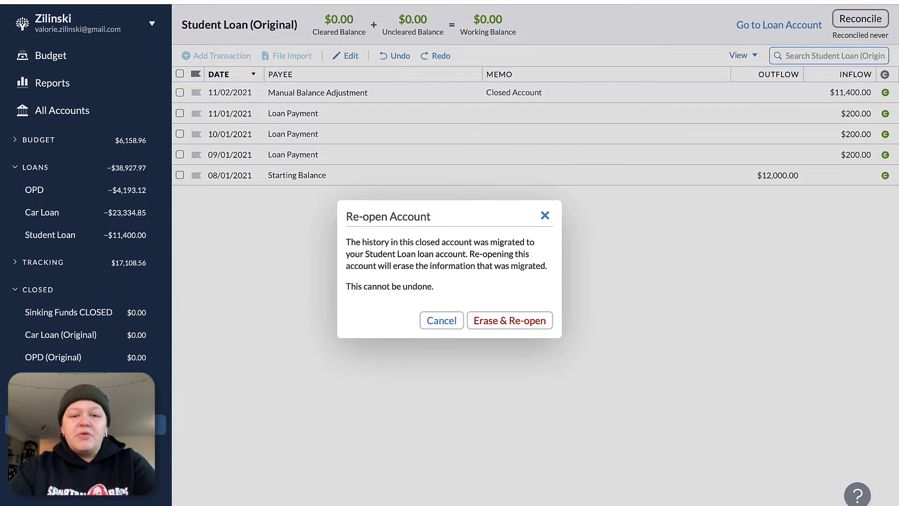
click(527, 323)
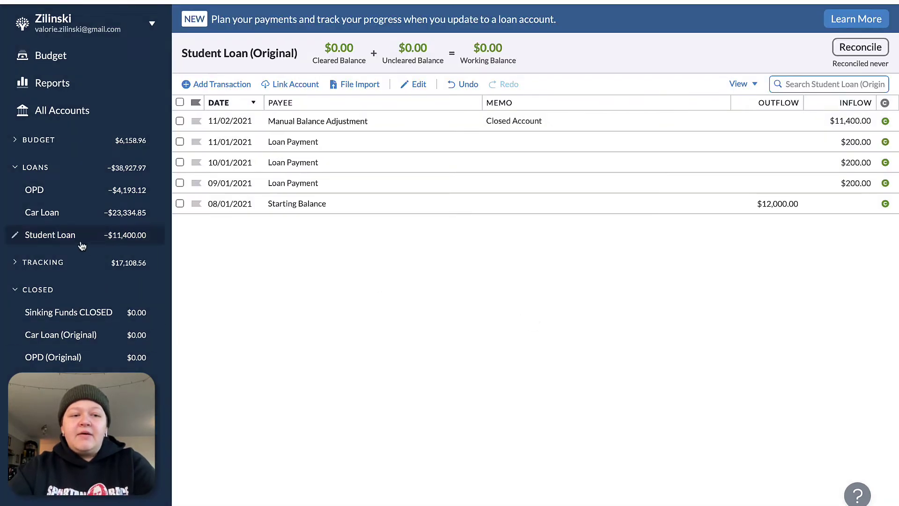
- Check the Student Loan account for its migrated history and view the re-opened Student Loan (Original) account among the tracking accounts
click(9, 240)
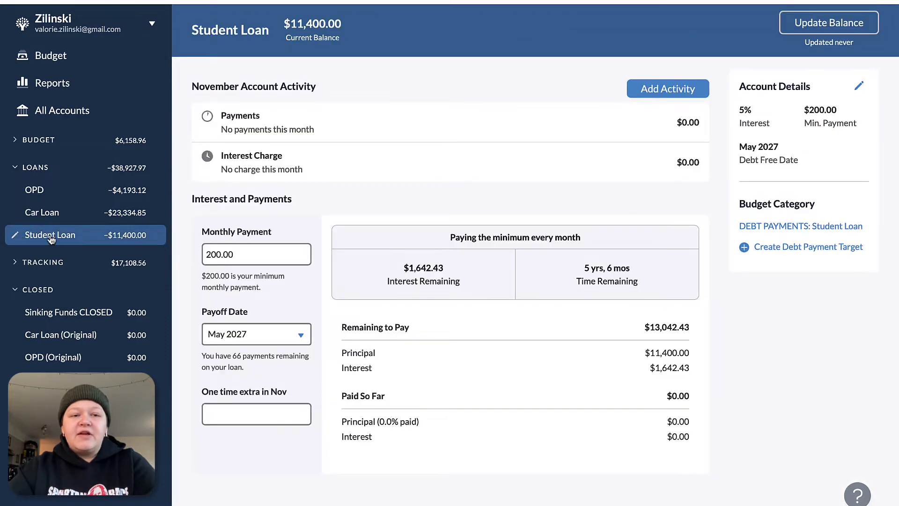
click(35, 265)
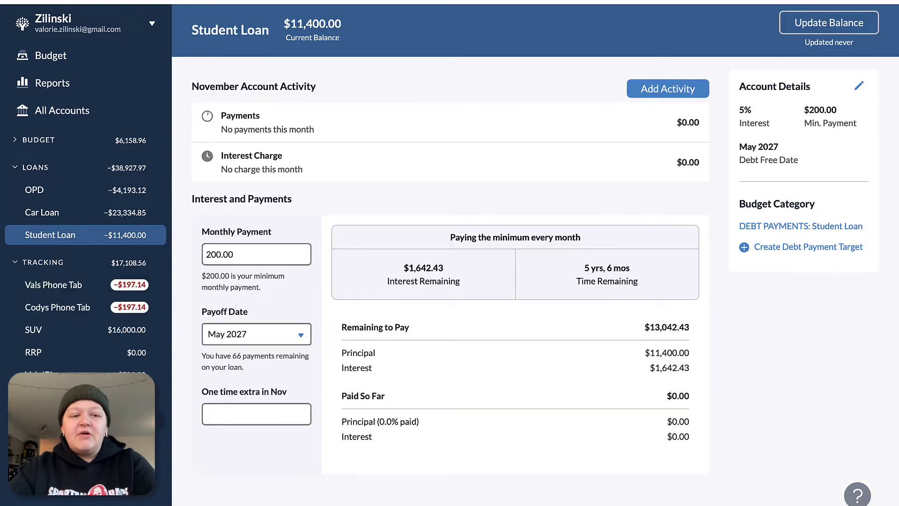
click(56, 464)
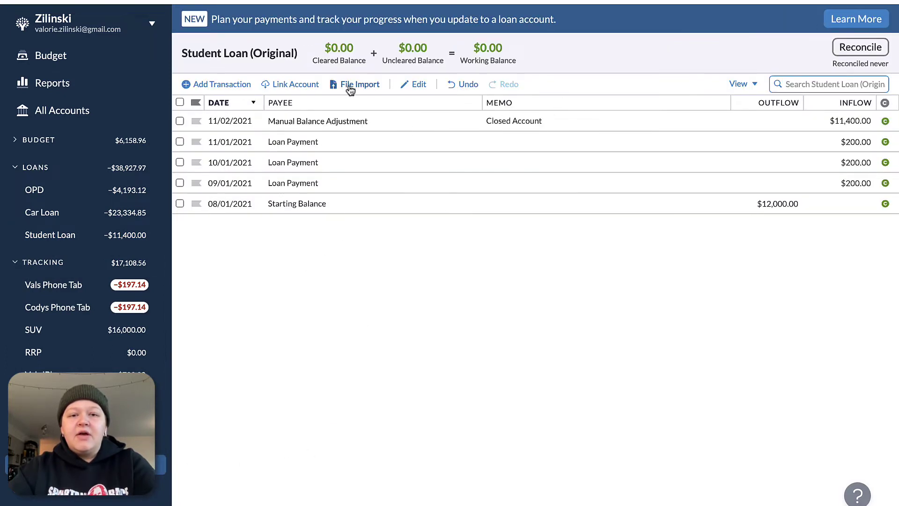
- Delete the 11/02/2021 manual balance adjustment from the re-opened Student Loan (Original) account
click(181, 122)
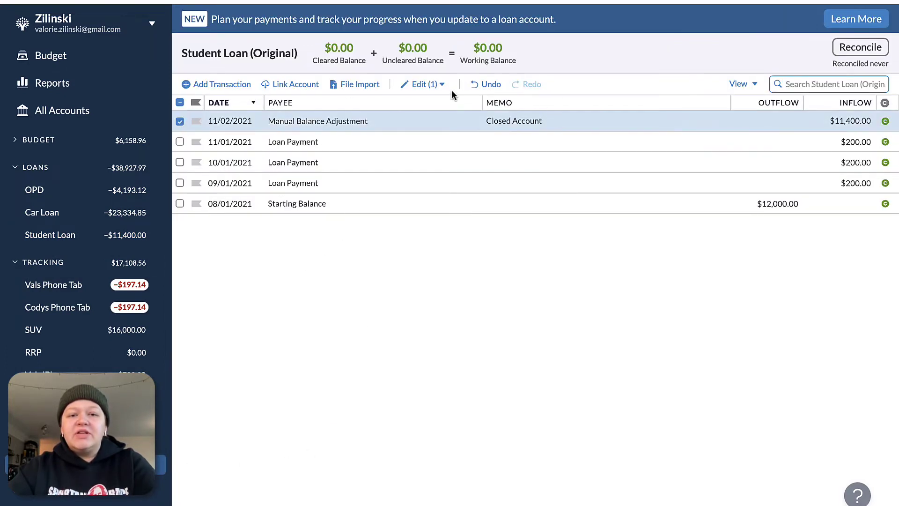
click(442, 85)
click(400, 464)
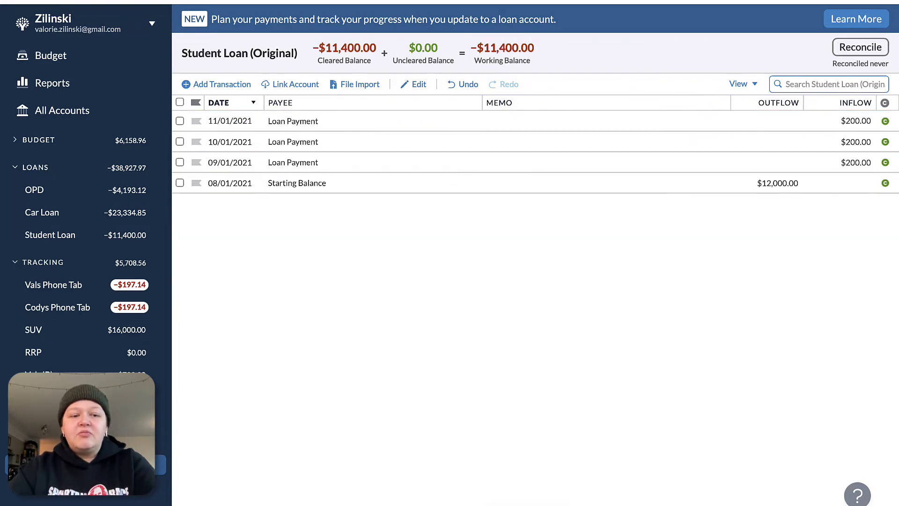
- Delete the Student Loan account from the loans and view the November 2021 budget
click(15, 235)
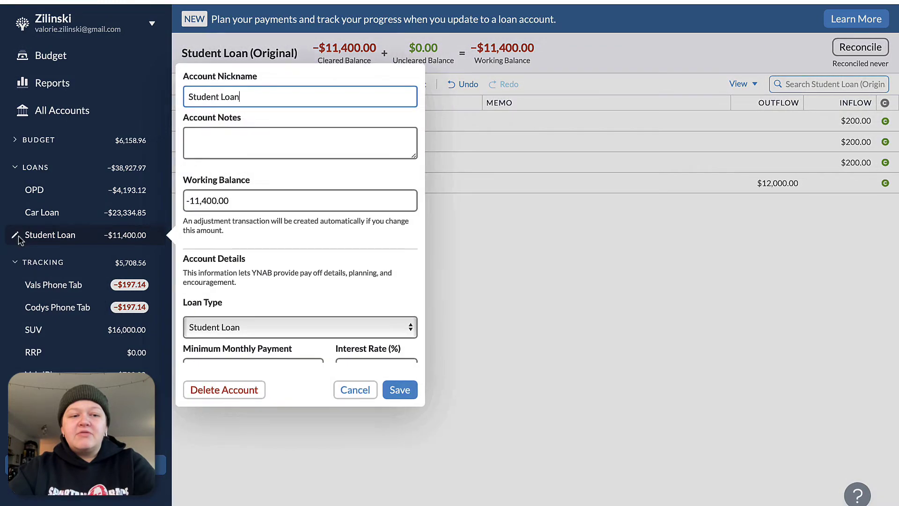
click(239, 394)
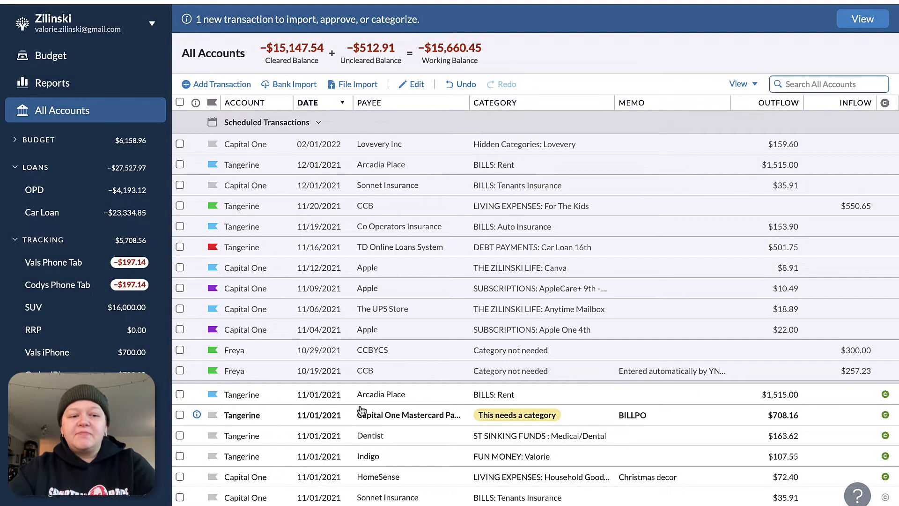
click(98, 54)
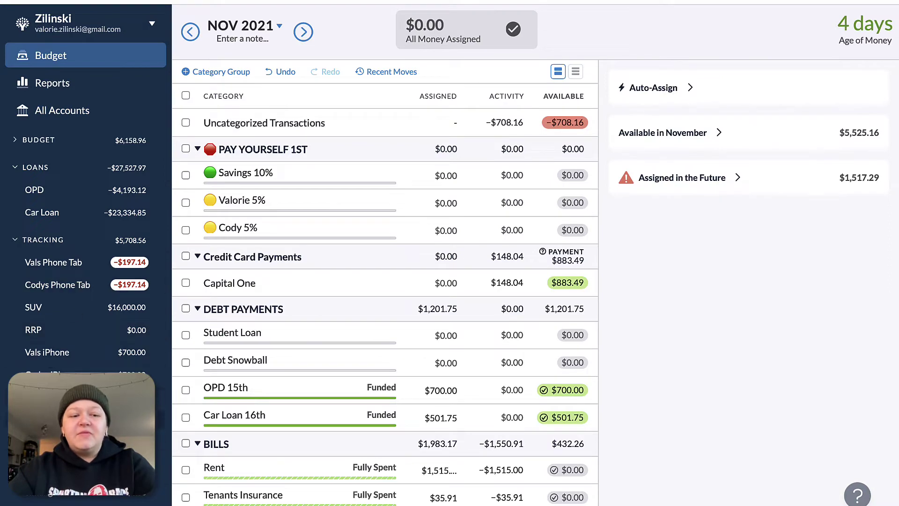
- Start updating Student Loan (Original) to a Student Loan type loan account with a 5% interest rate and a 200 monthly payment
click(84, 441)
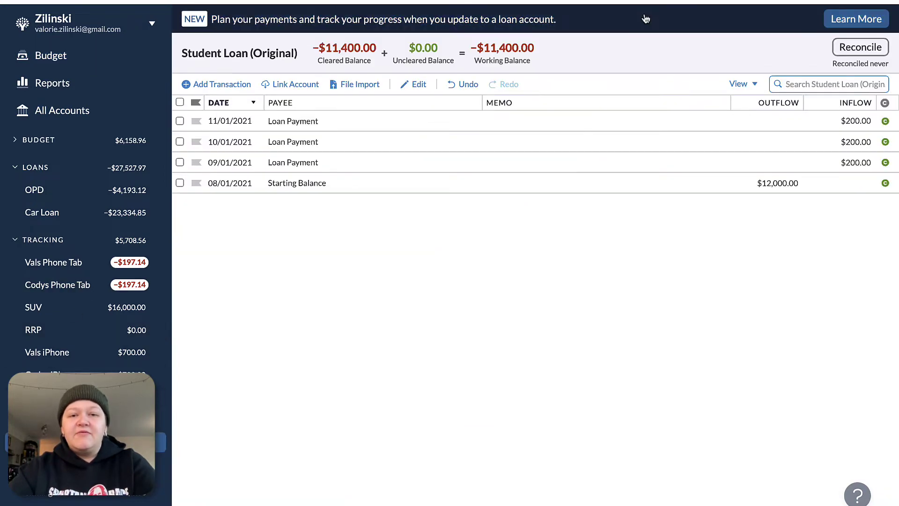
click(845, 19)
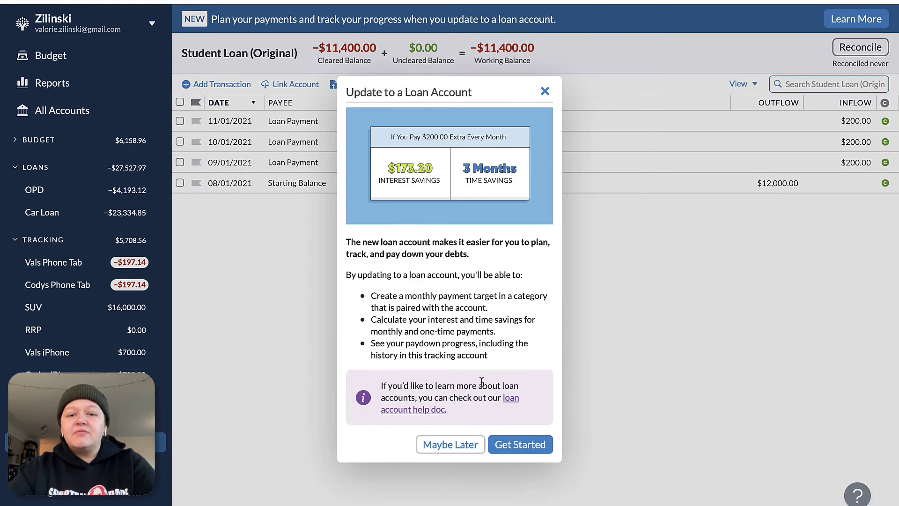
click(519, 444)
click(445, 258)
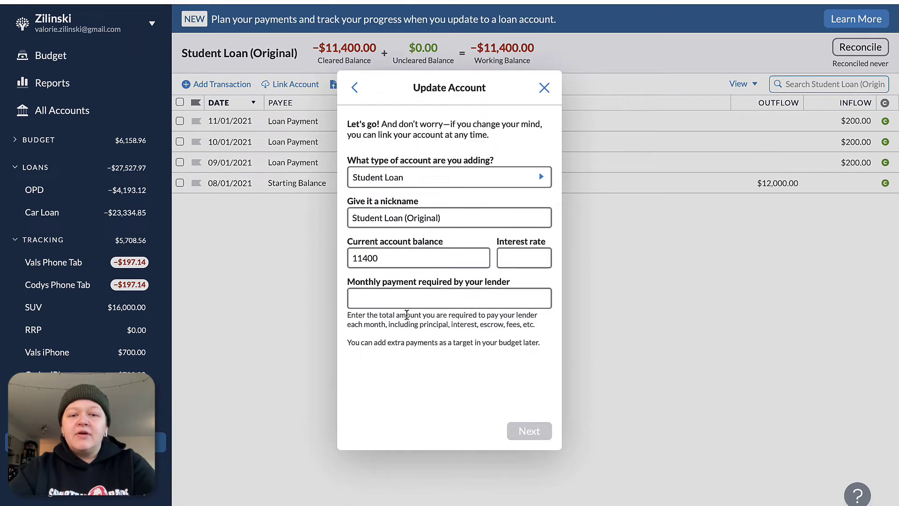
text(5)
click(508, 300)
text(200)
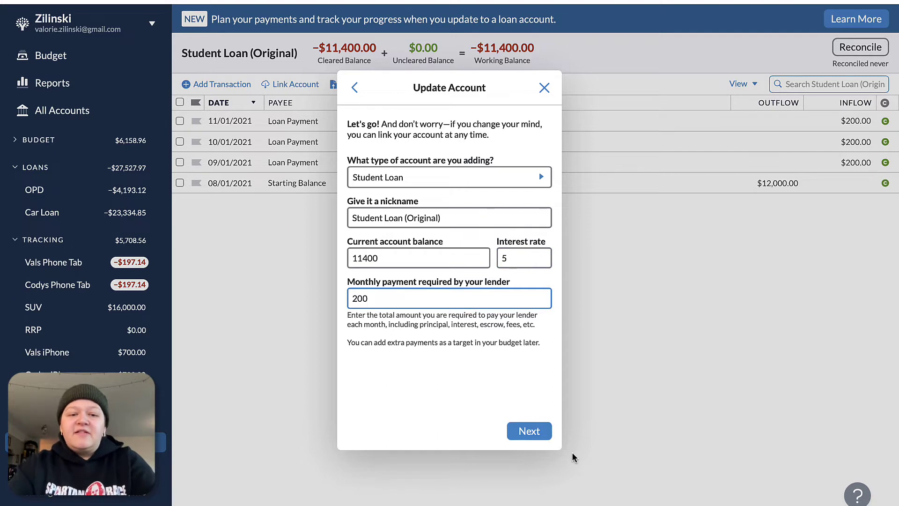
click(534, 437)
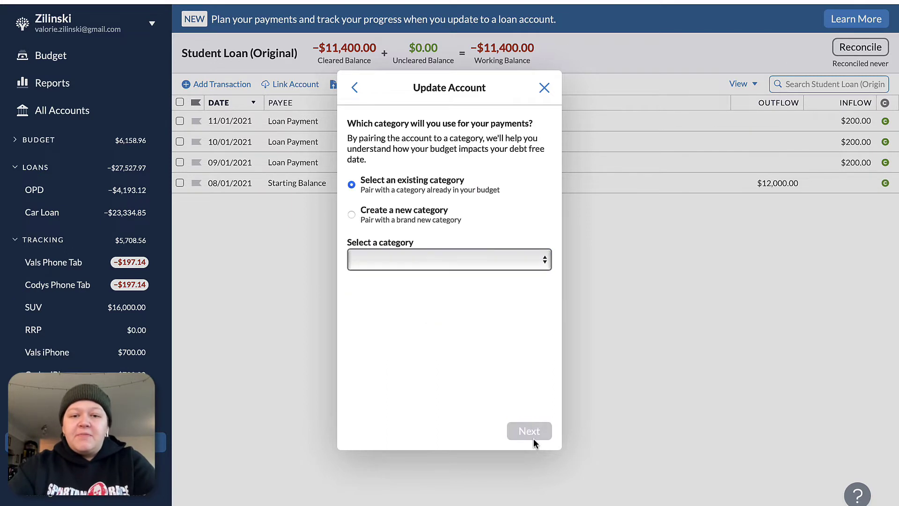
- Pair the loan with the existing Student Loan category in the DEBT PAYMENTS group and complete the account update
click(409, 255)
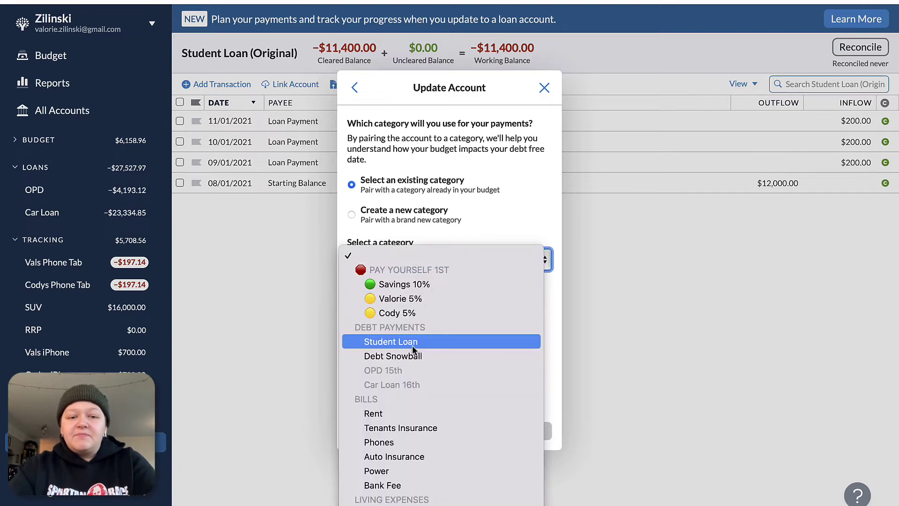
click(392, 341)
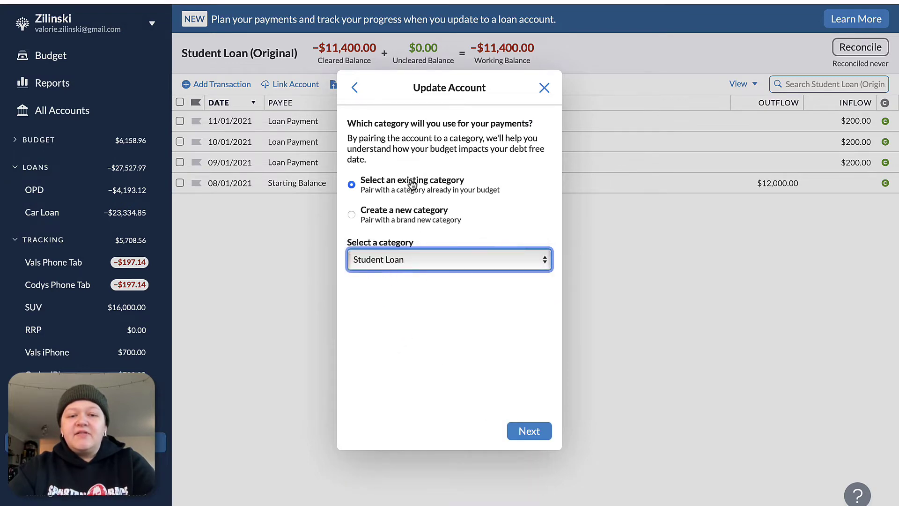
click(532, 435)
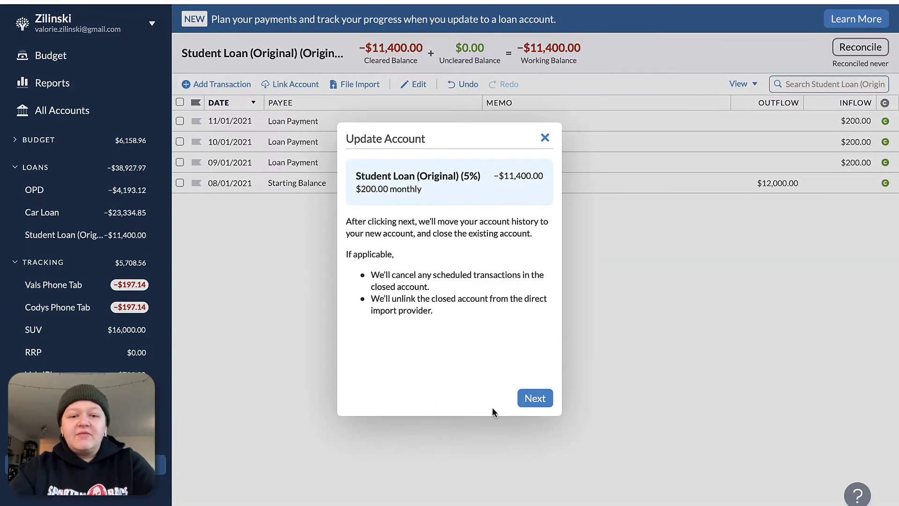
click(550, 400)
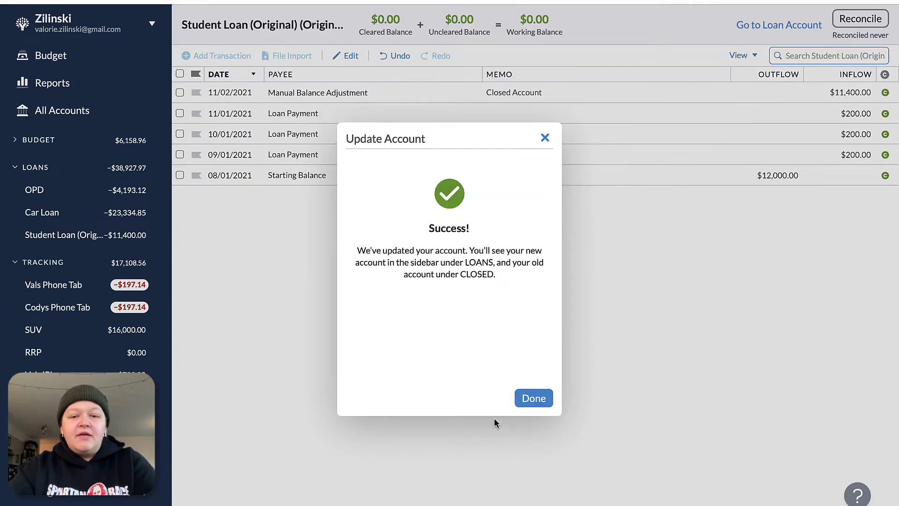
- Close the account update confirmation and collapse the CLOSED and TRACKING account groups
click(533, 398)
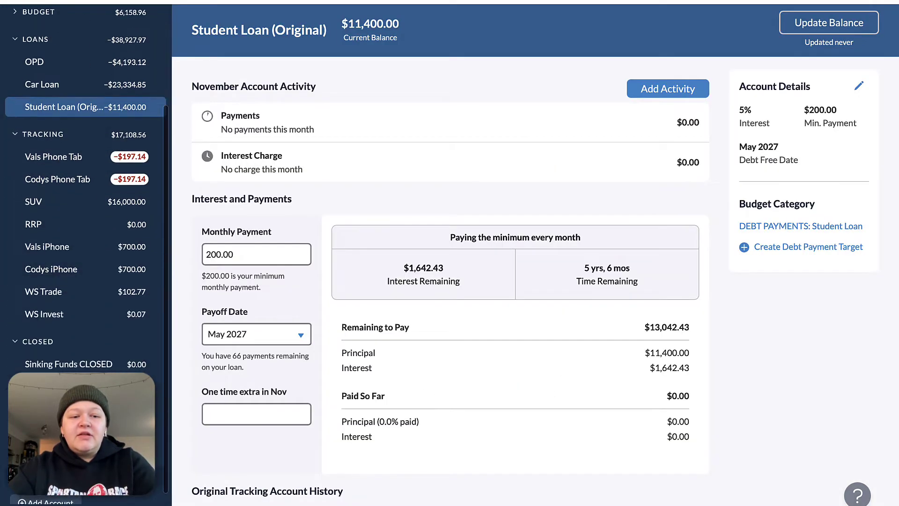
click(18, 344)
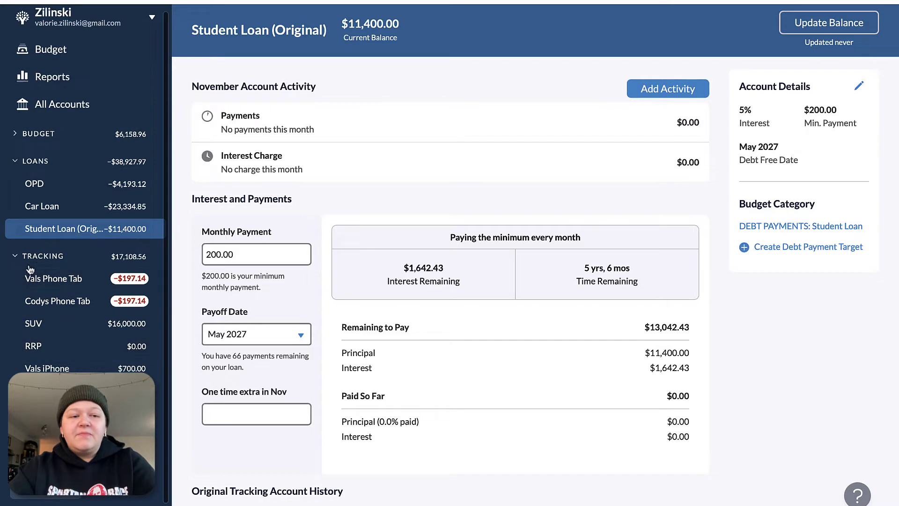
click(44, 262)
- Simulate a 250 monthly payment for Student Loan (Original) and review the resulting interest and time savings
scroll(519, 294, down, 2)
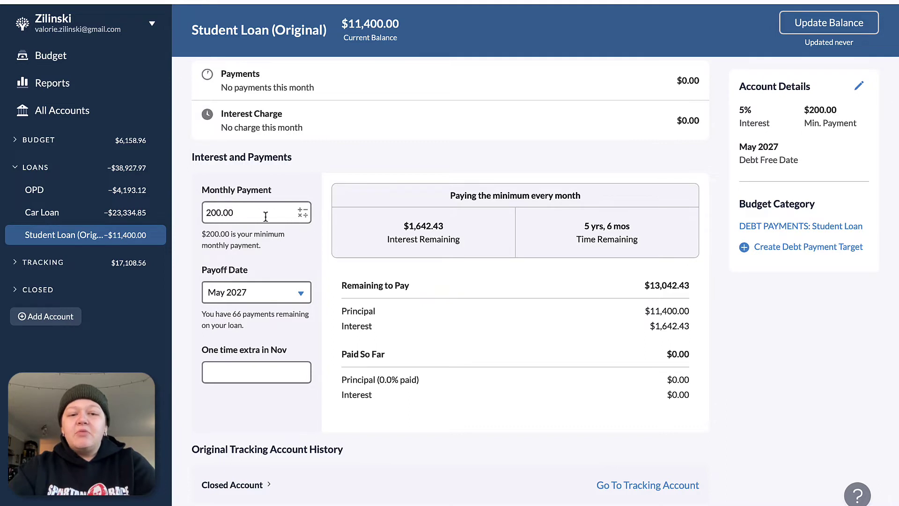
drag(409, 226, 457, 228)
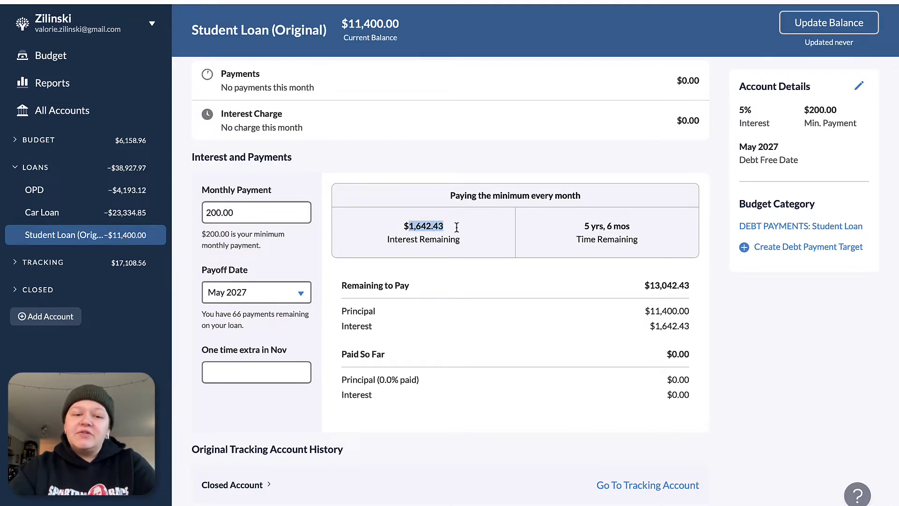
drag(581, 222, 649, 228)
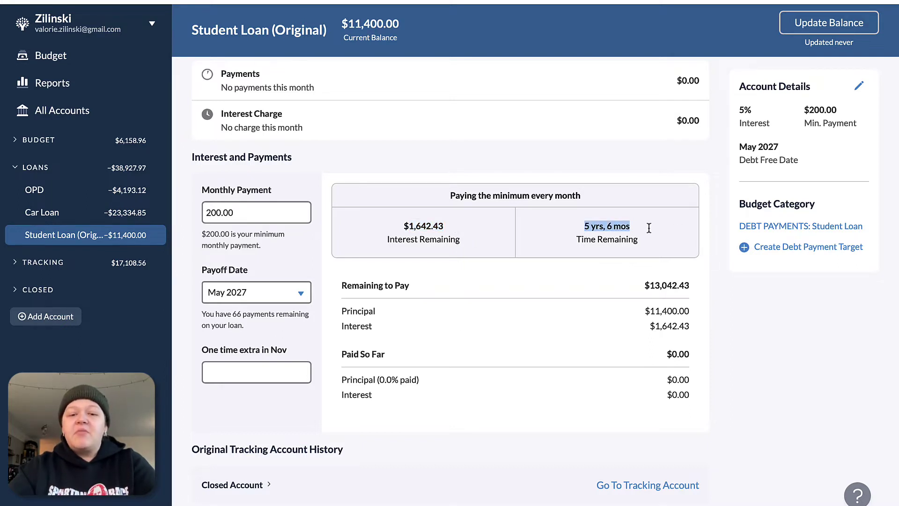
click(209, 211)
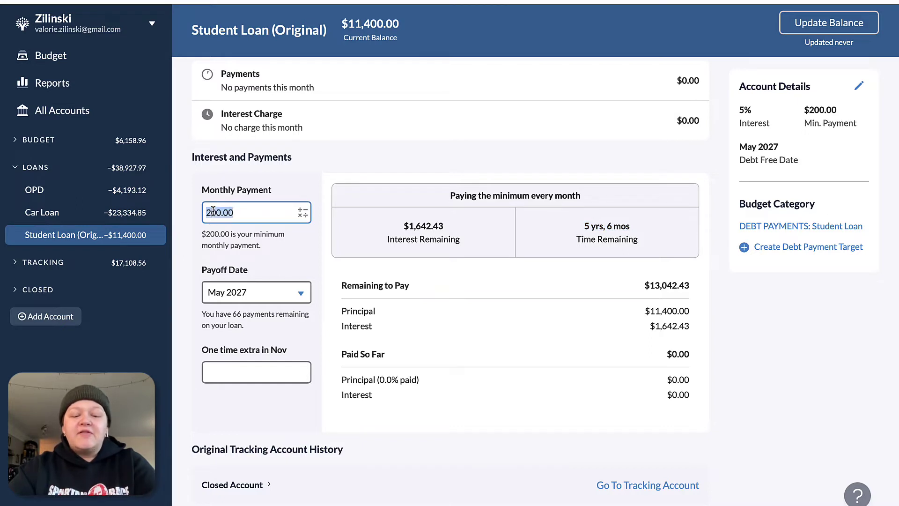
text(250)
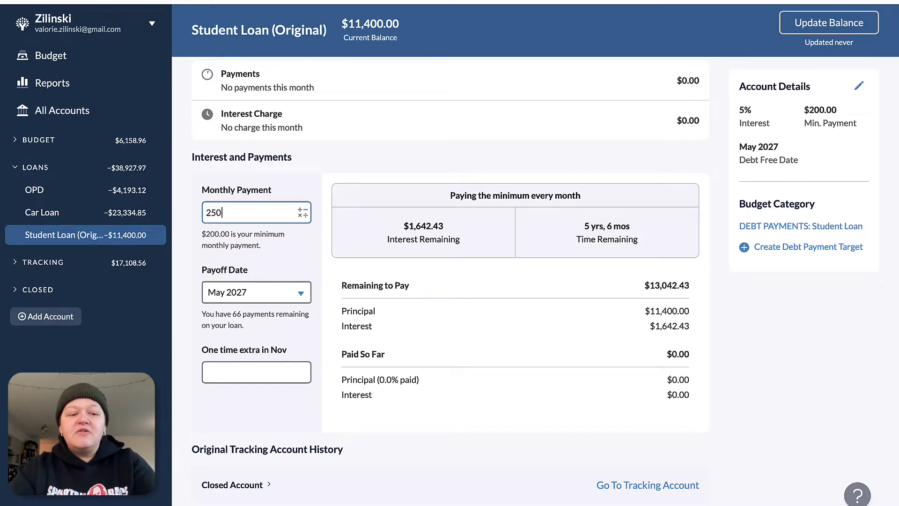
key(Tab)
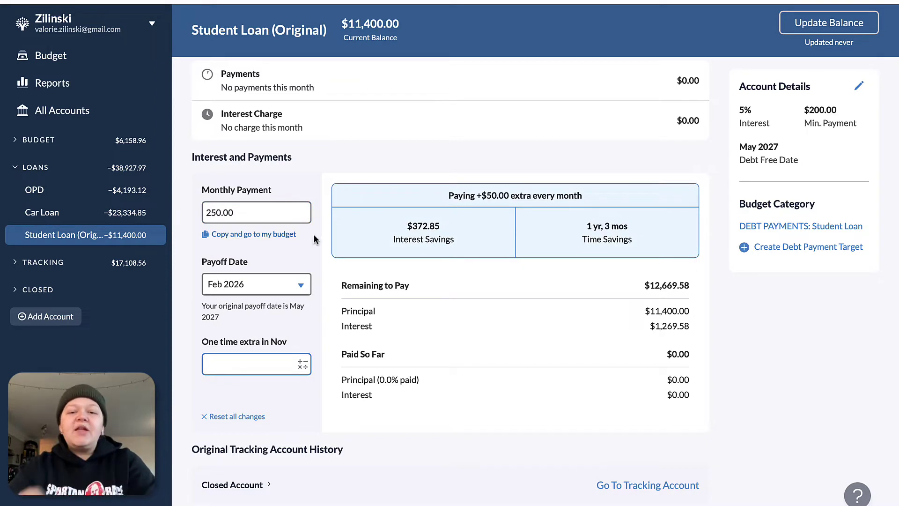
drag(586, 226, 634, 225)
click(274, 315)
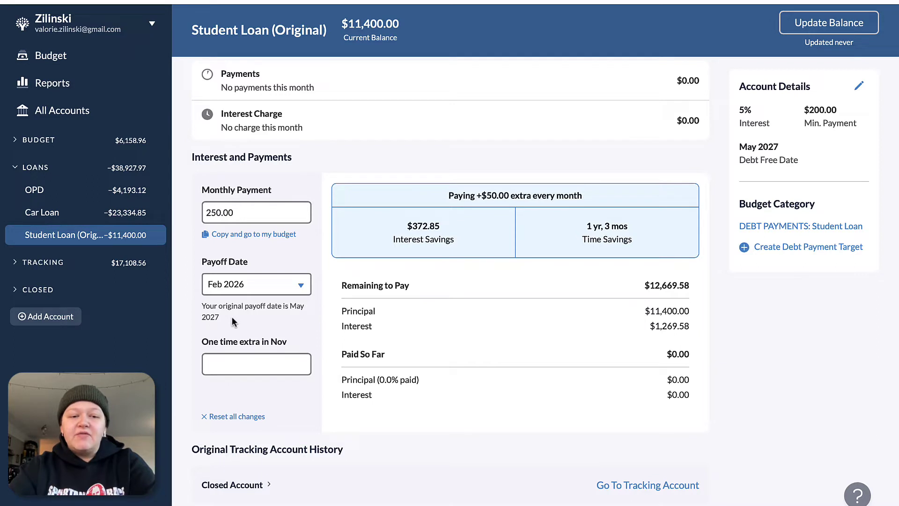
drag(413, 226, 437, 227)
click(457, 234)
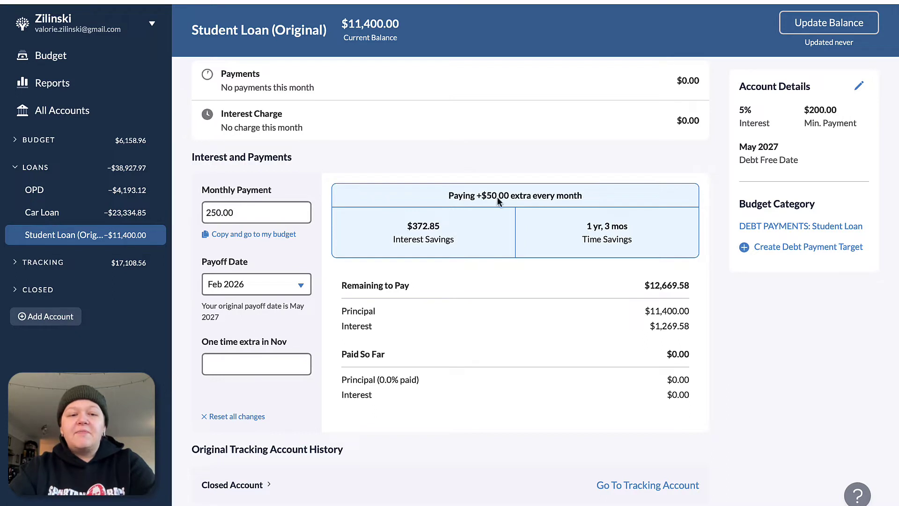
- Restore the simulated monthly payment to 200 and set the loan's payoff date to Dec 2022
click(216, 214)
text(200)
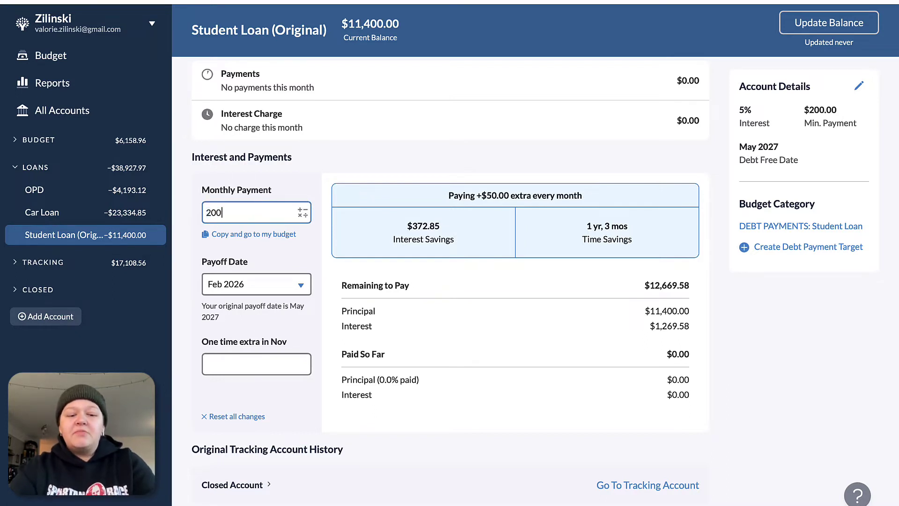
key(Tab)
click(284, 290)
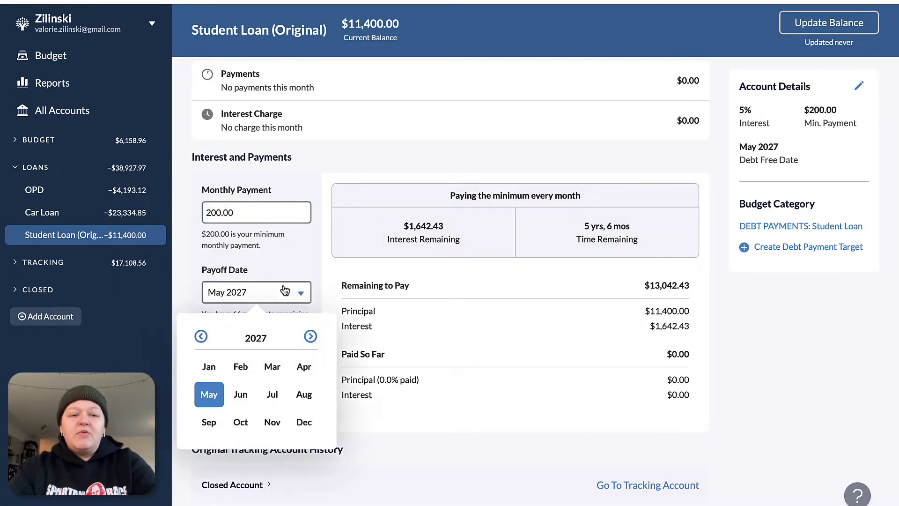
click(201, 336)
click(202, 337)
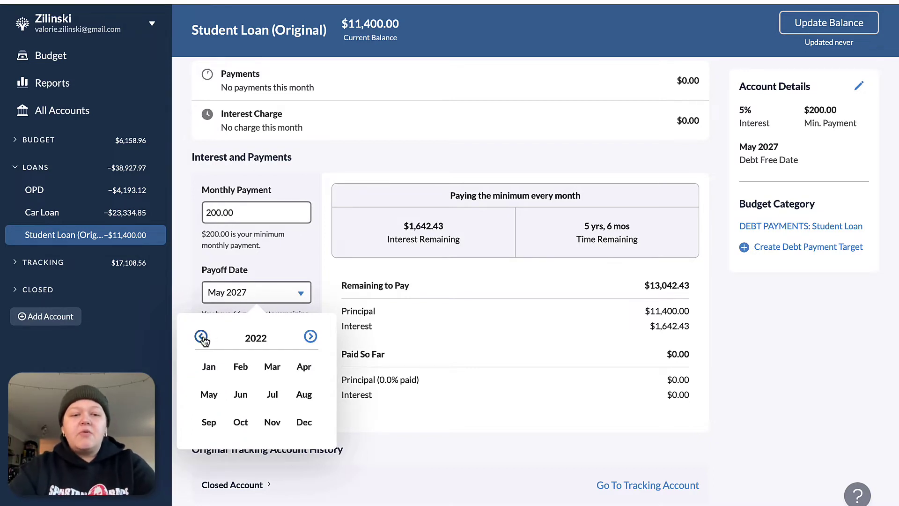
click(304, 423)
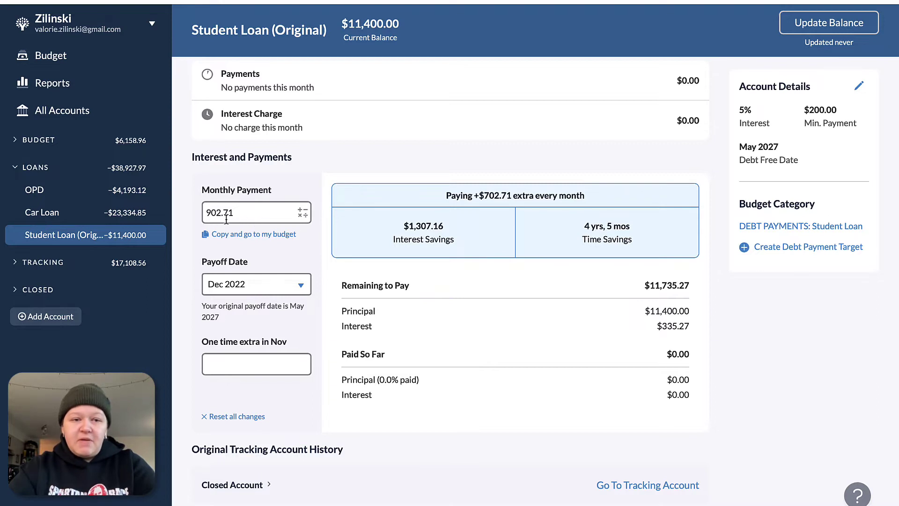
- Try the payoff dates Jul 2023 and Jun 2024 in the loan's payment simulation
click(261, 284)
click(310, 328)
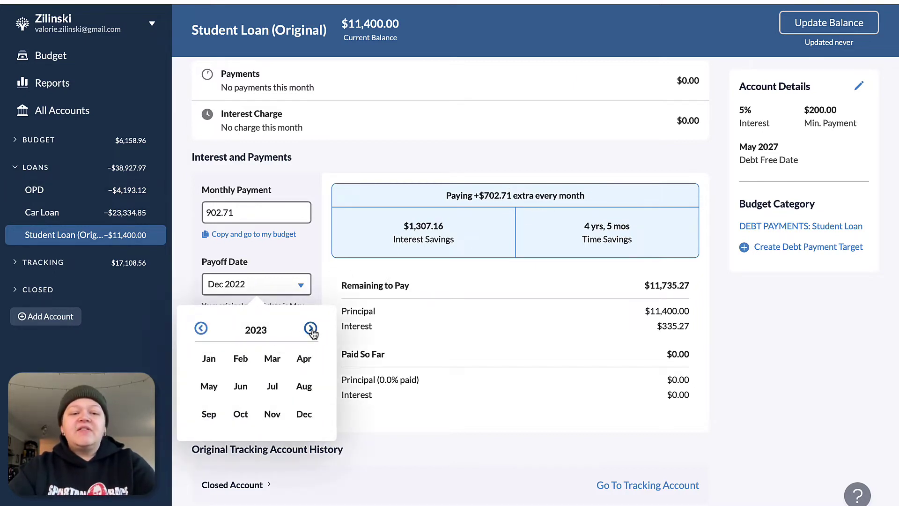
click(273, 385)
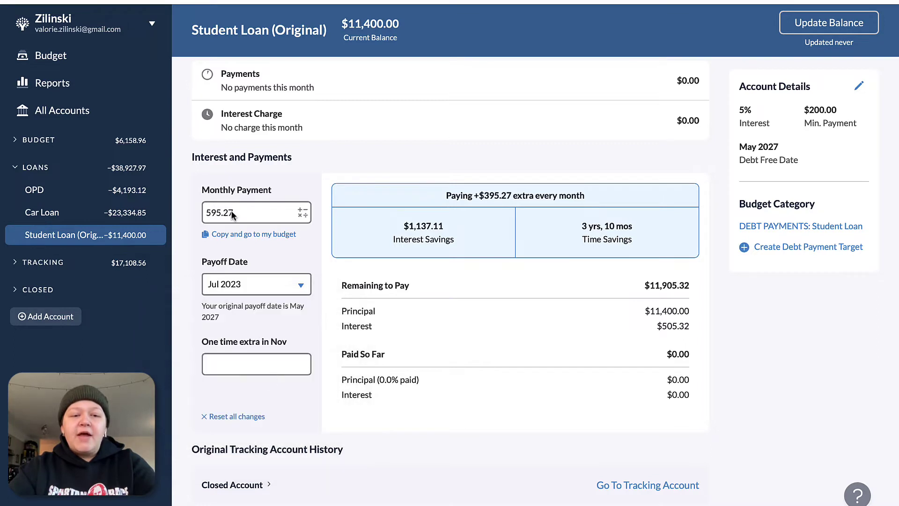
click(265, 288)
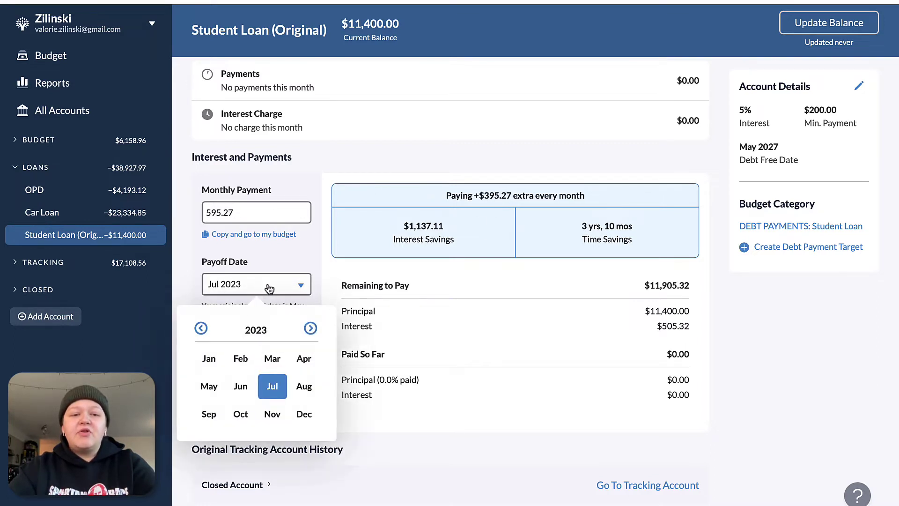
click(310, 327)
click(240, 386)
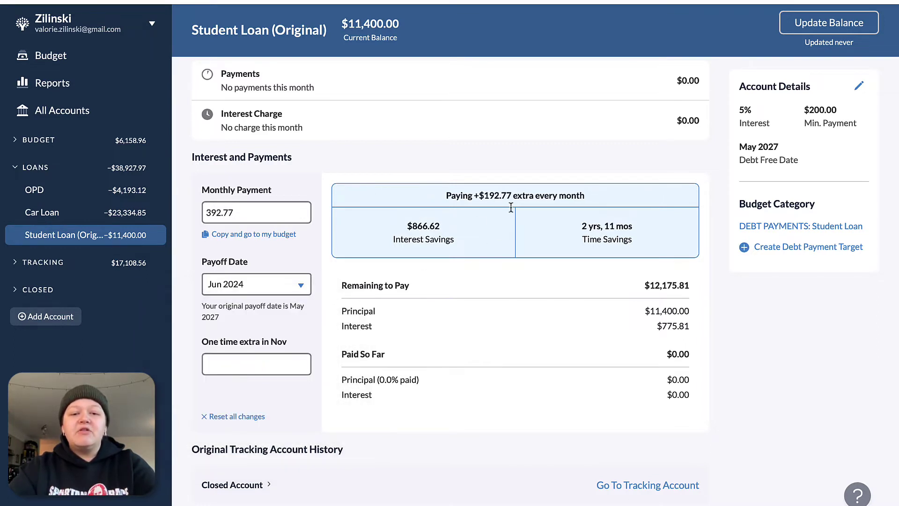
- Reset the simulated monthly payment to 200, enter a one-time extra payment of 500 for November, and review the savings
click(275, 220)
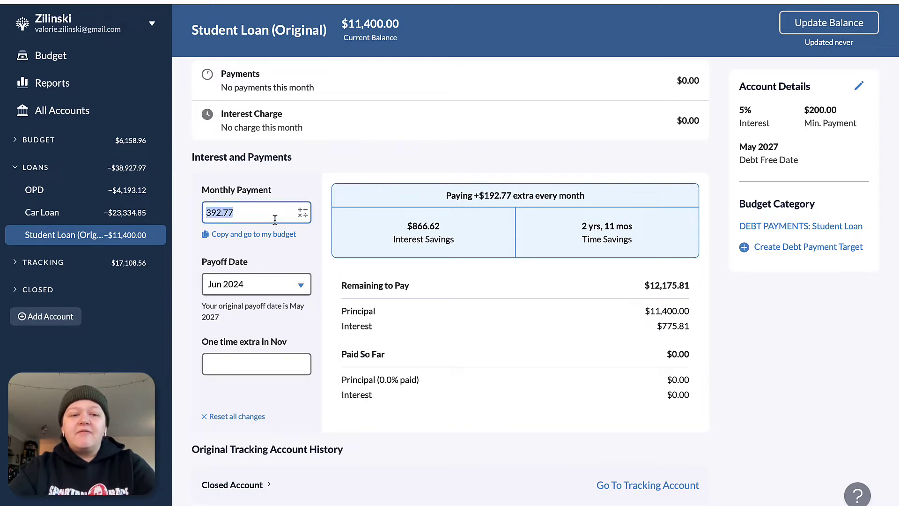
text(200)
key(Tab)
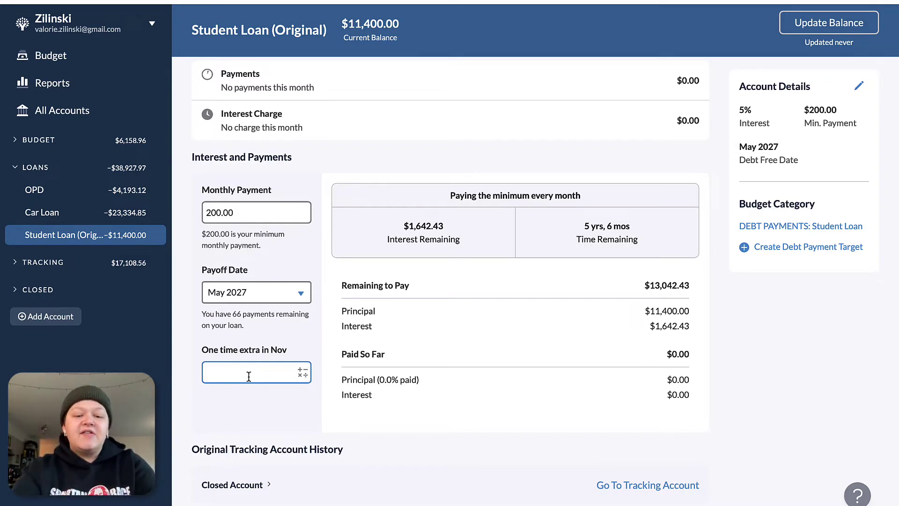
text(500)
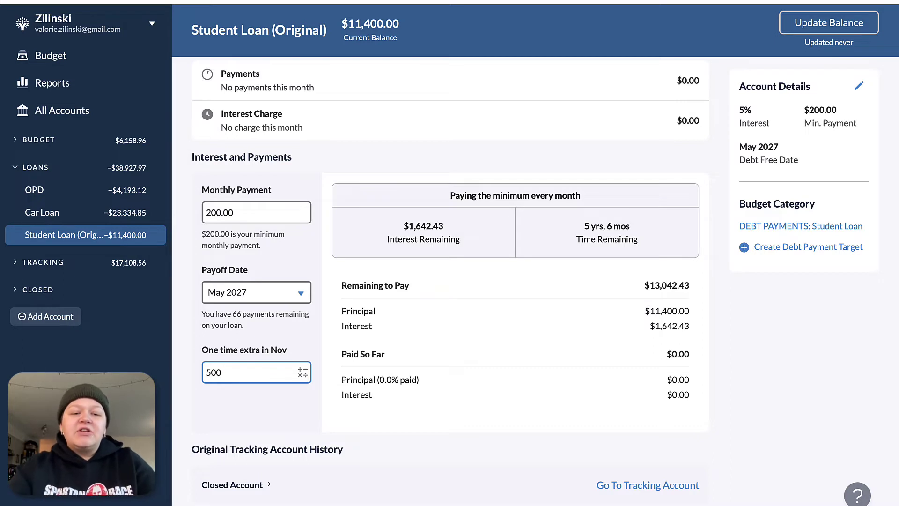
key(Return)
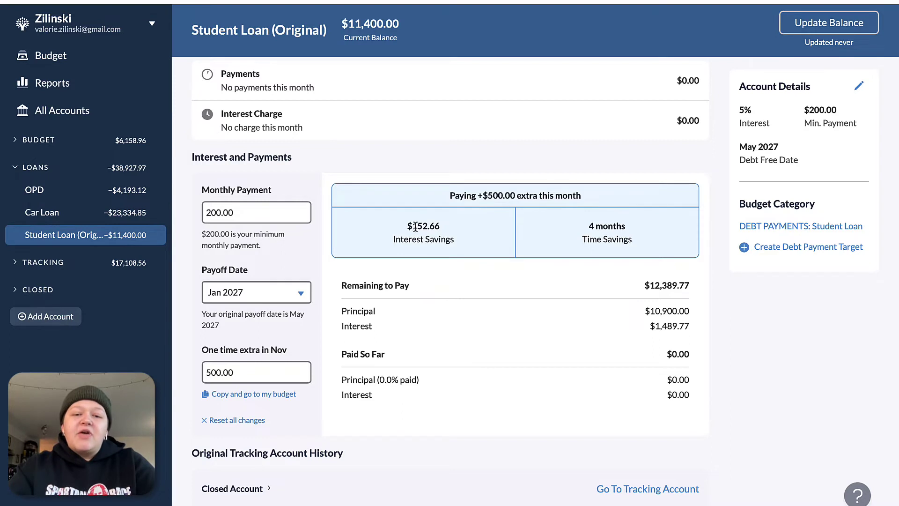
drag(588, 227, 609, 227)
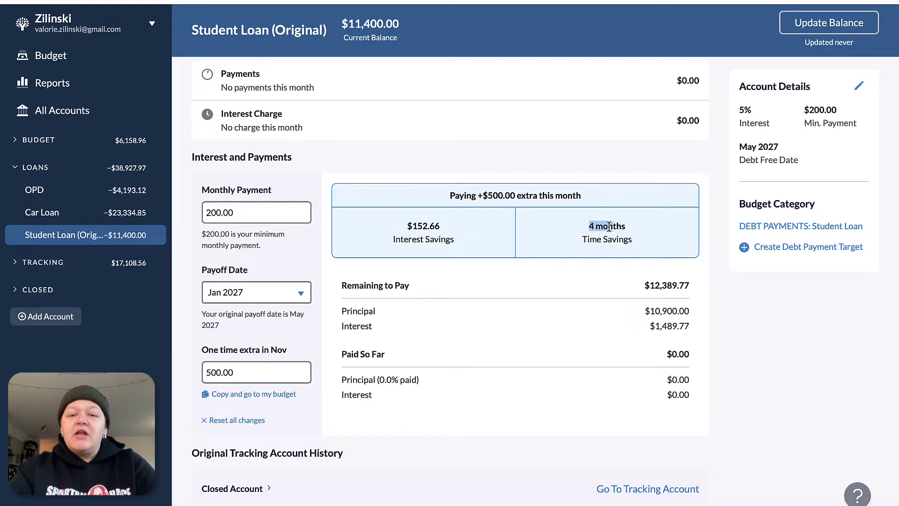
click(642, 227)
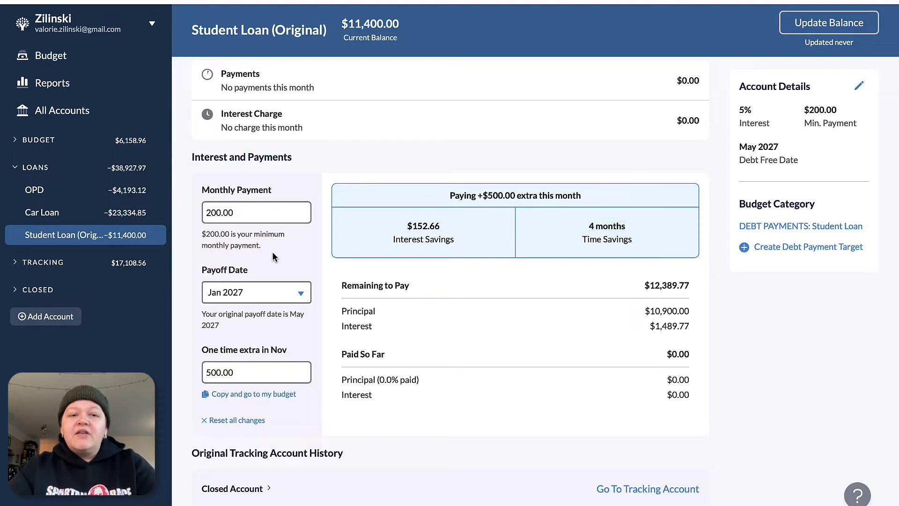
- Clear the one-time extra November payment from the loan simulation
click(243, 371)
key(BackSpace)
click(412, 254)
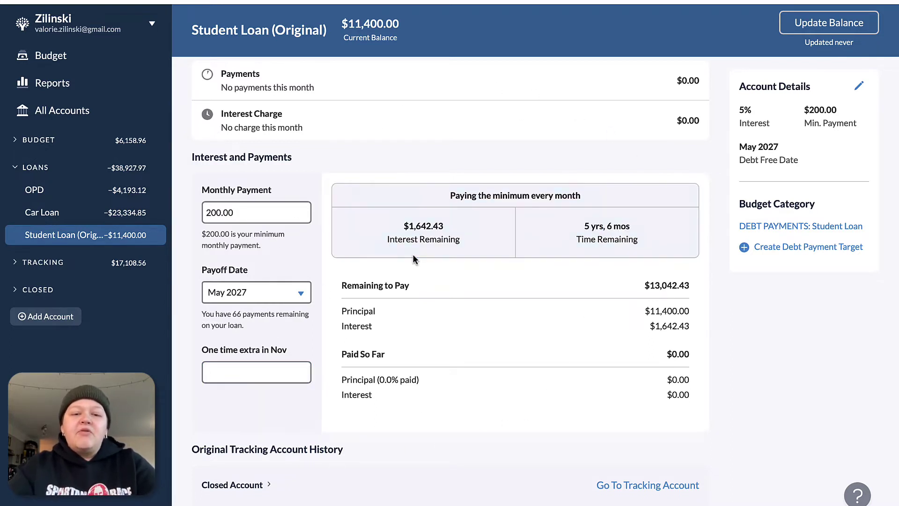
- Select the Student Loan category in the November 2021 budget and start creating its debt payment target
click(61, 66)
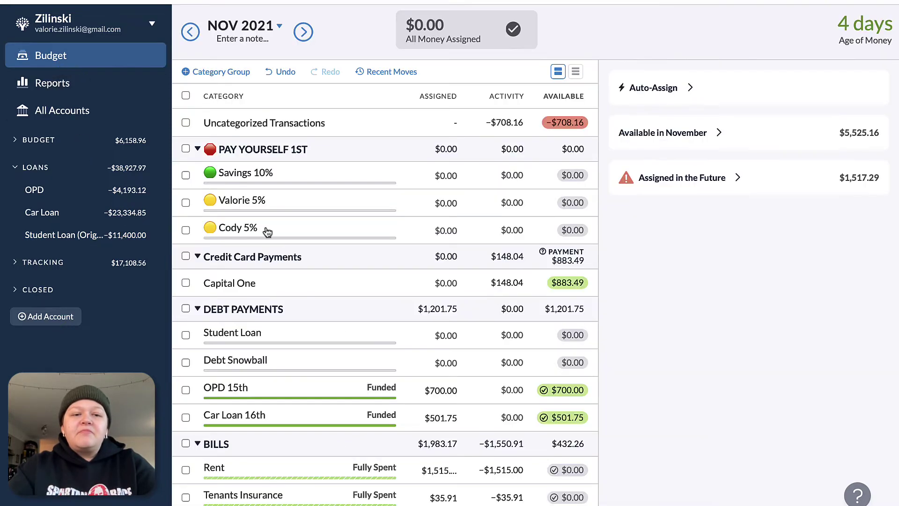
scroll(283, 276, down, 1)
click(236, 314)
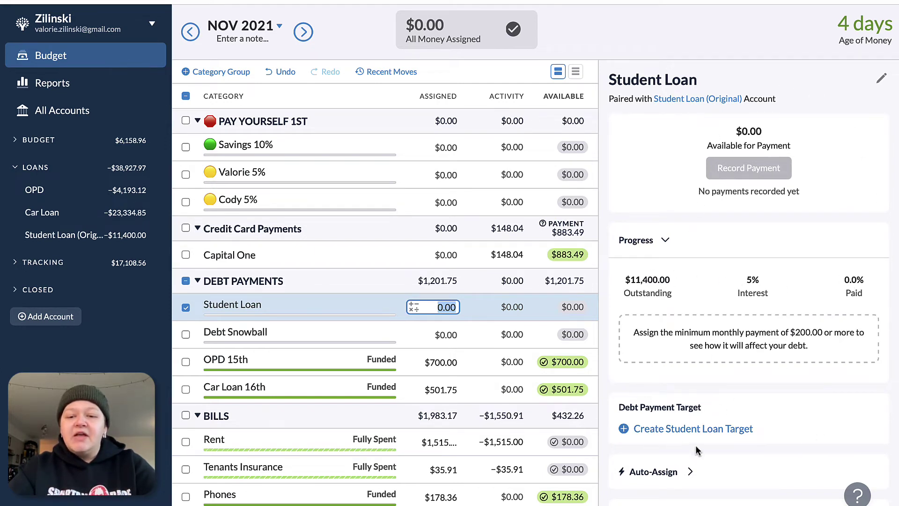
click(717, 429)
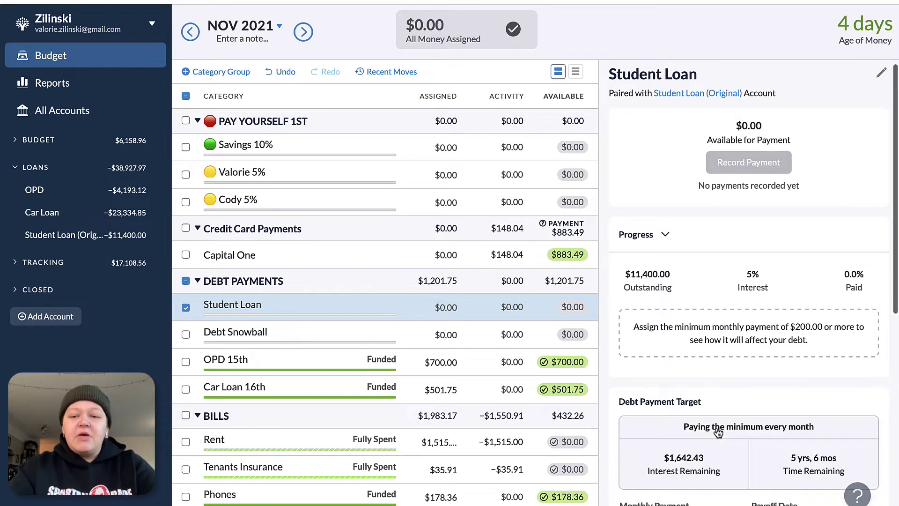
scroll(717, 421, down, 5)
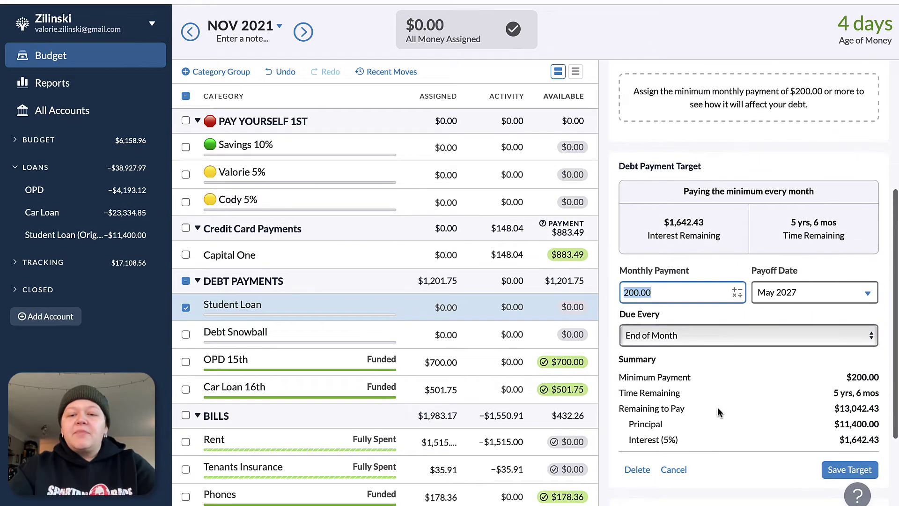
scroll(718, 406, down, 1)
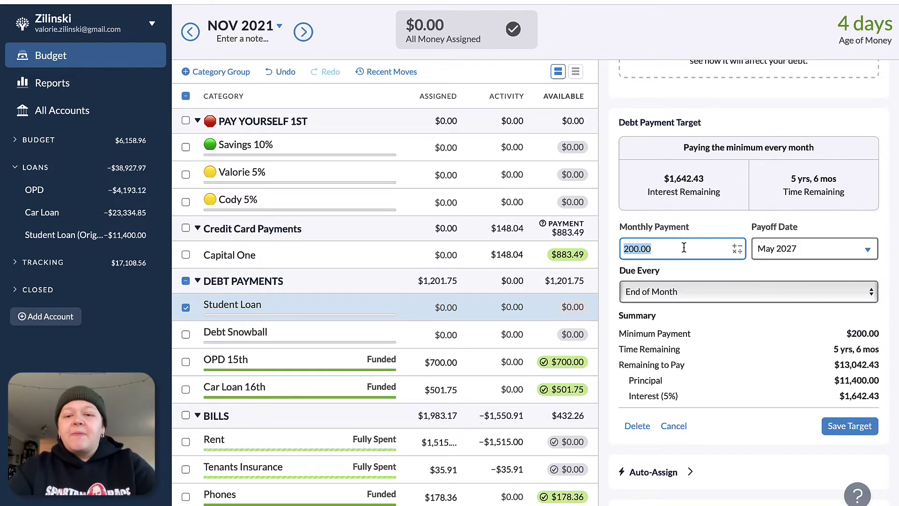
- Set the Student Loan debt payment target's monthly payment to 300
click(777, 252)
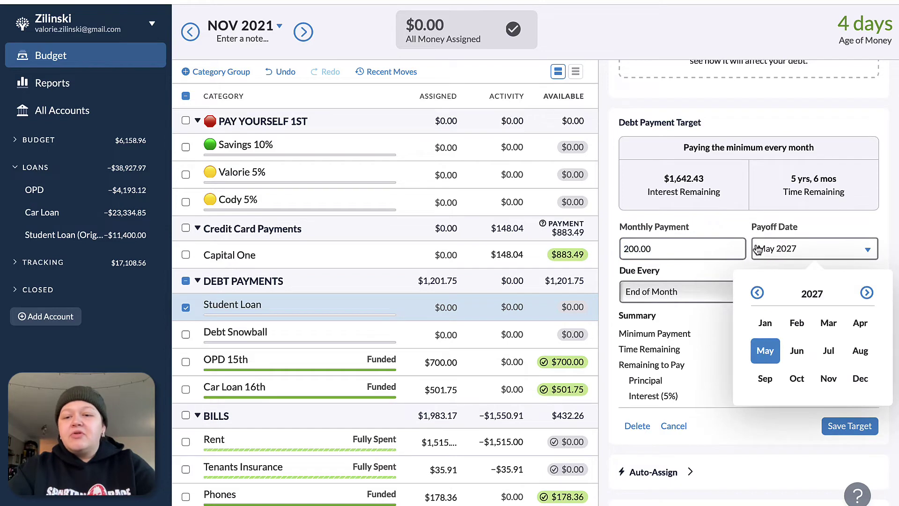
click(757, 249)
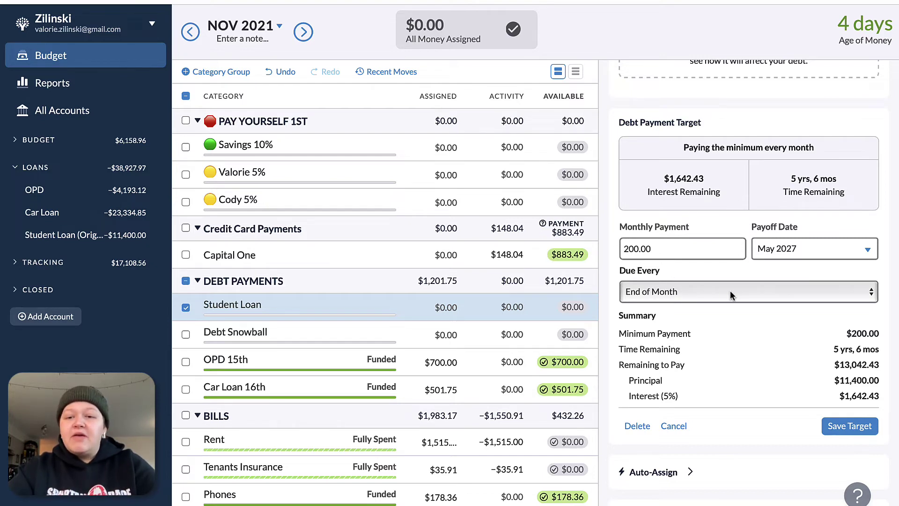
click(672, 254)
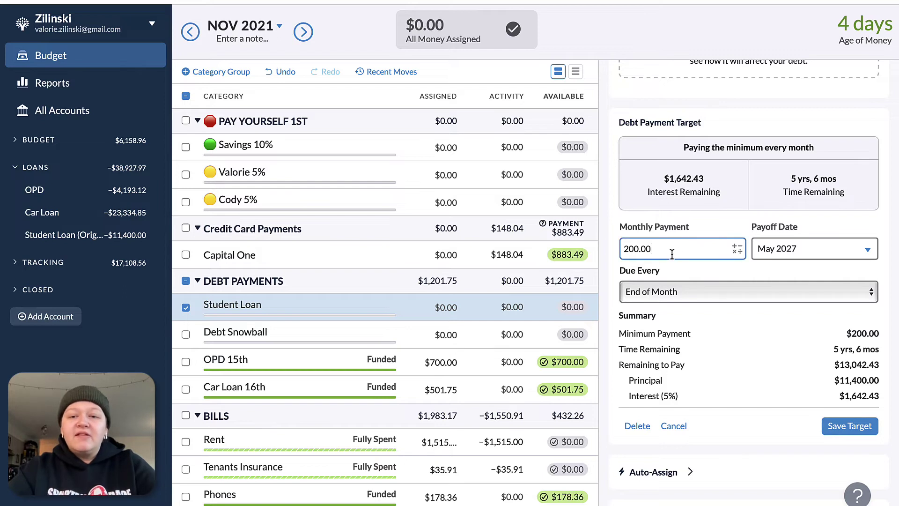
double_click(650, 244)
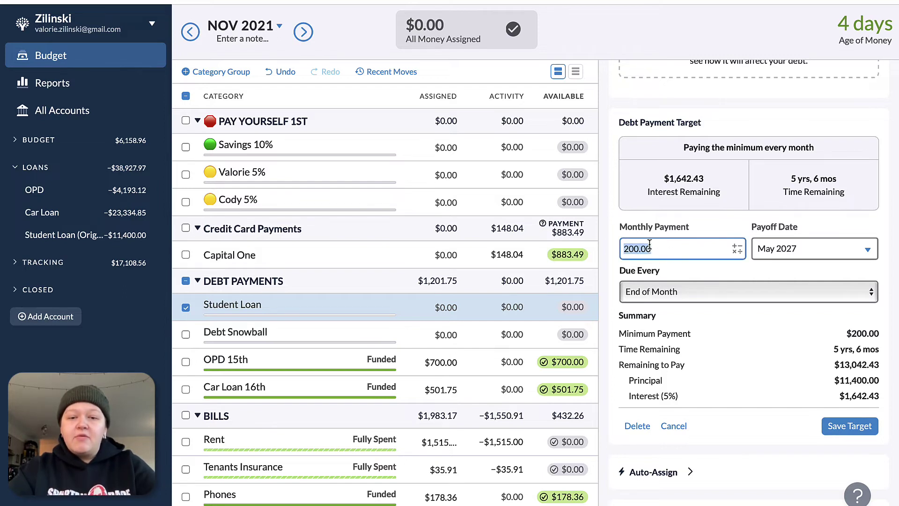
text(300)
key(Tab)
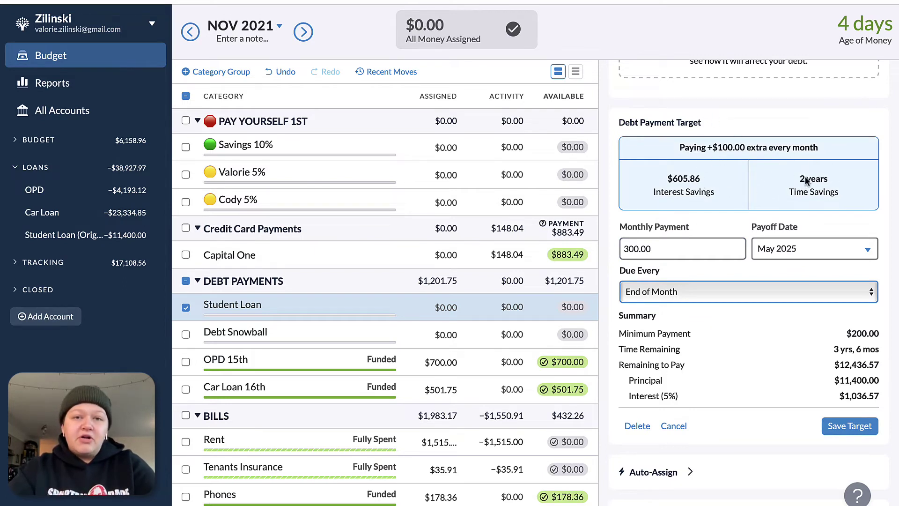
- Set the Student Loan debt payment target's monthly payment to 200 and save the target
click(661, 250)
text(200)
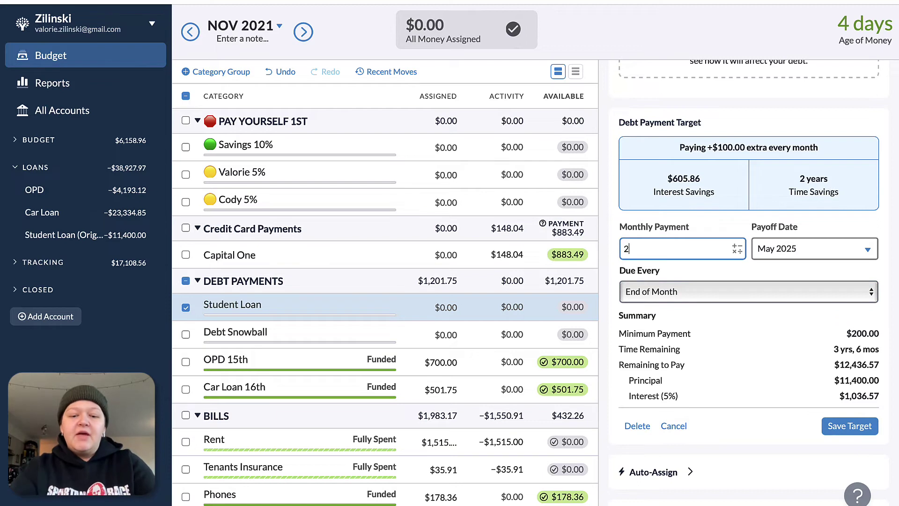
key(Tab)
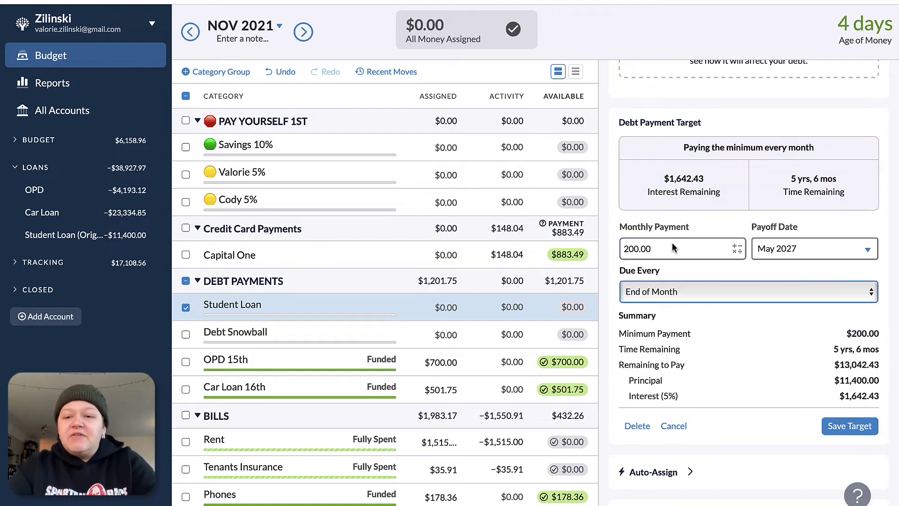
click(850, 428)
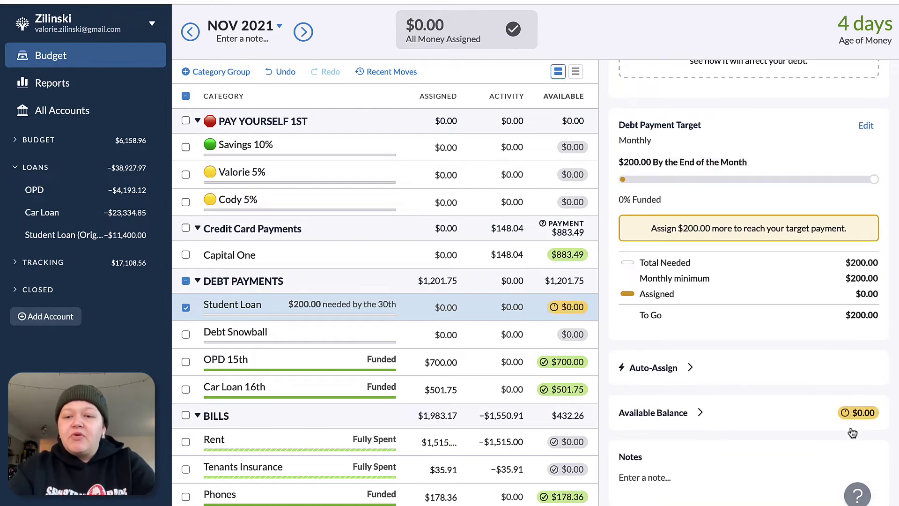
click(186, 307)
click(431, 307)
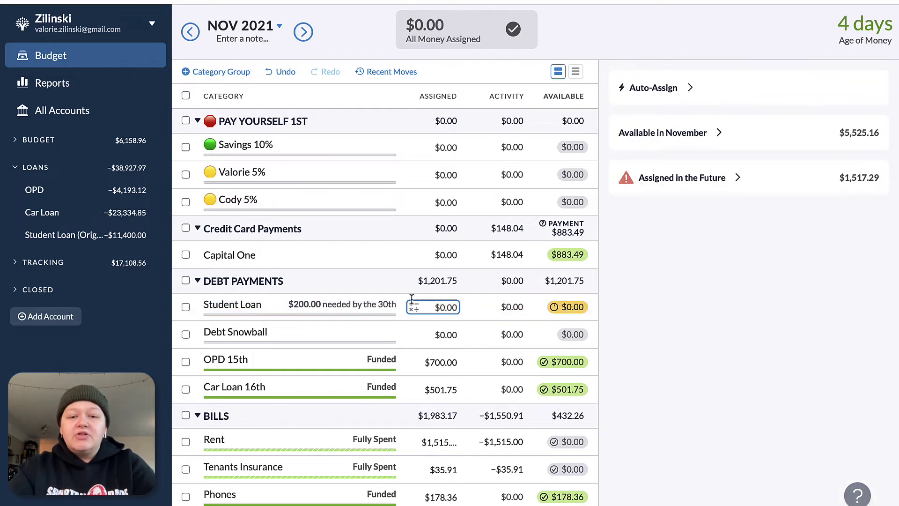
key(Escape)
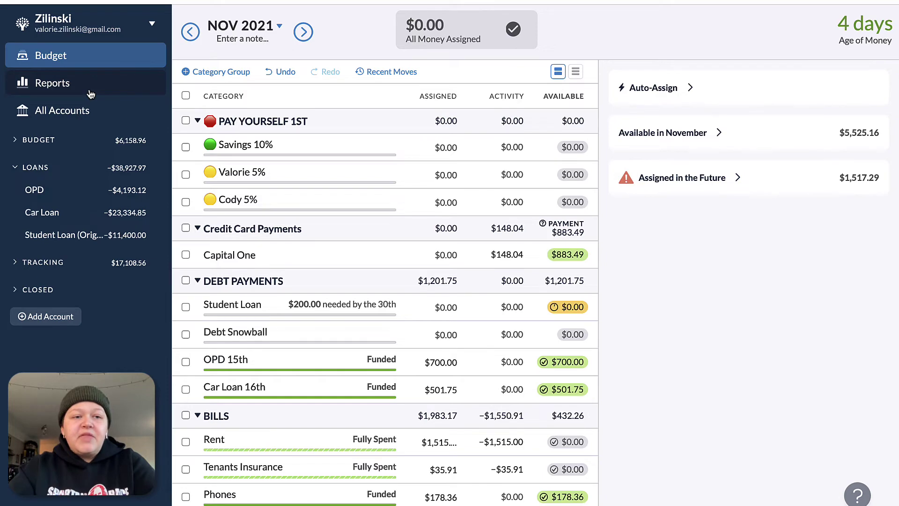
- Record a 200 outflow from Tangerine in All Accounts, dated 11/02/2021, as a payment to Student Loan (Original)
click(65, 112)
click(204, 85)
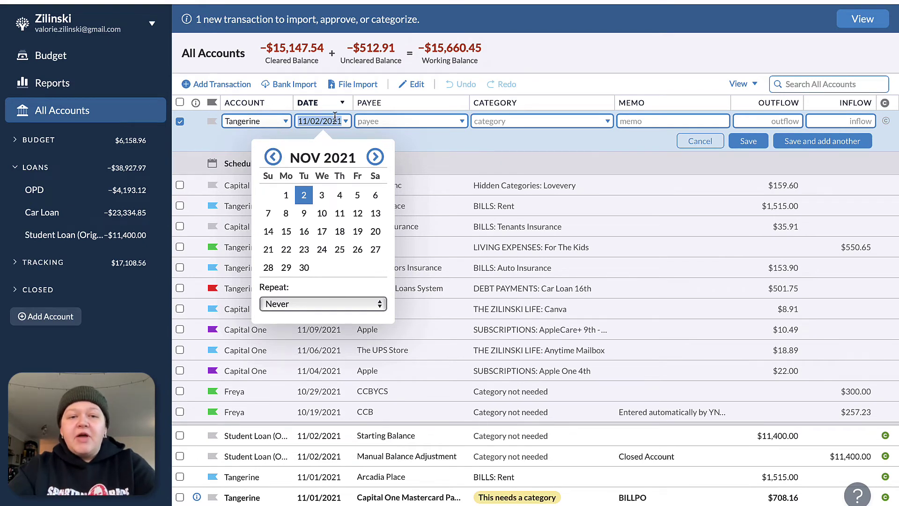
click(400, 115)
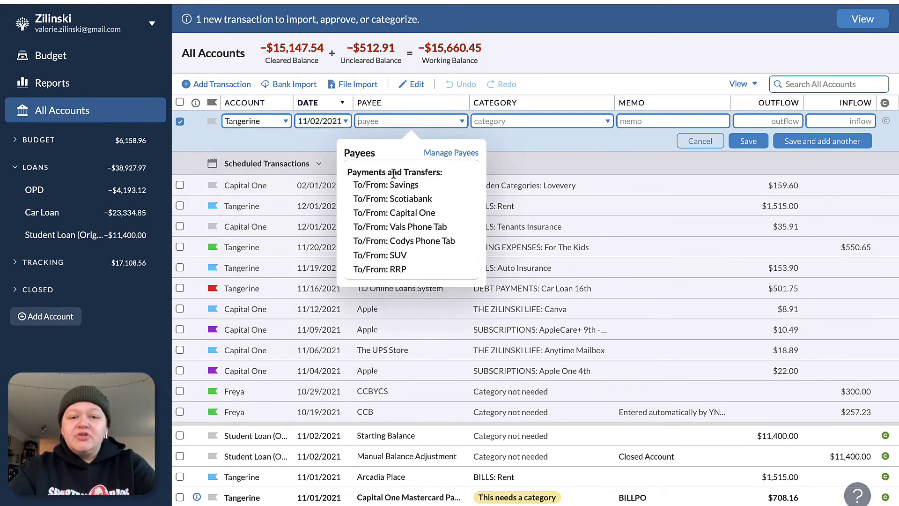
scroll(389, 206, down, 3)
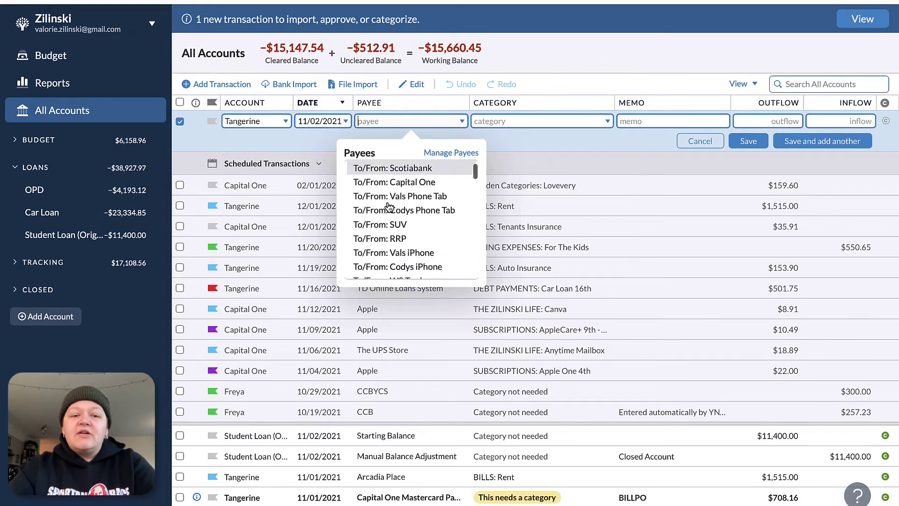
scroll(388, 206, down, 3)
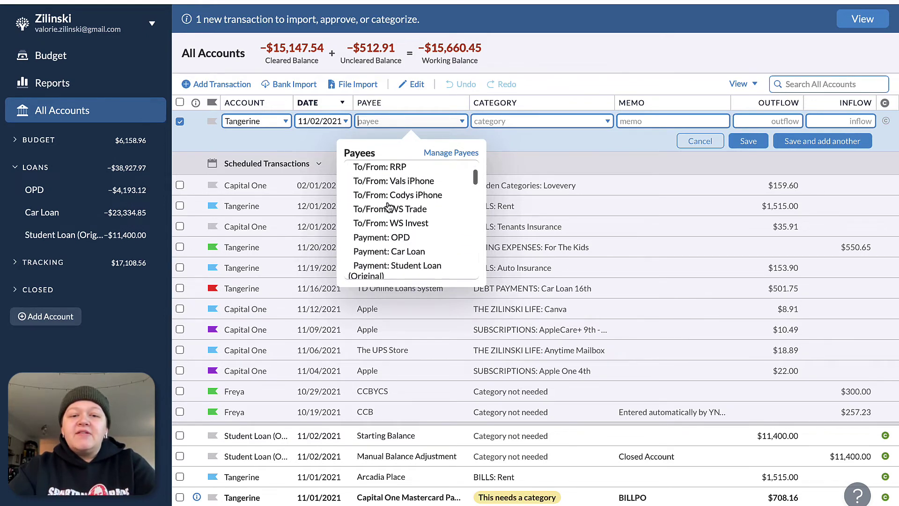
scroll(388, 241, down, 1)
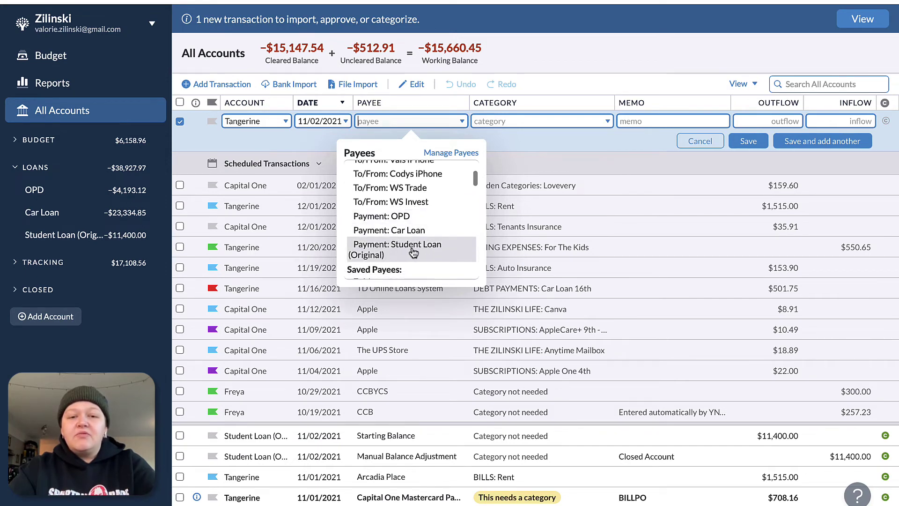
scroll(414, 252, down, 10)
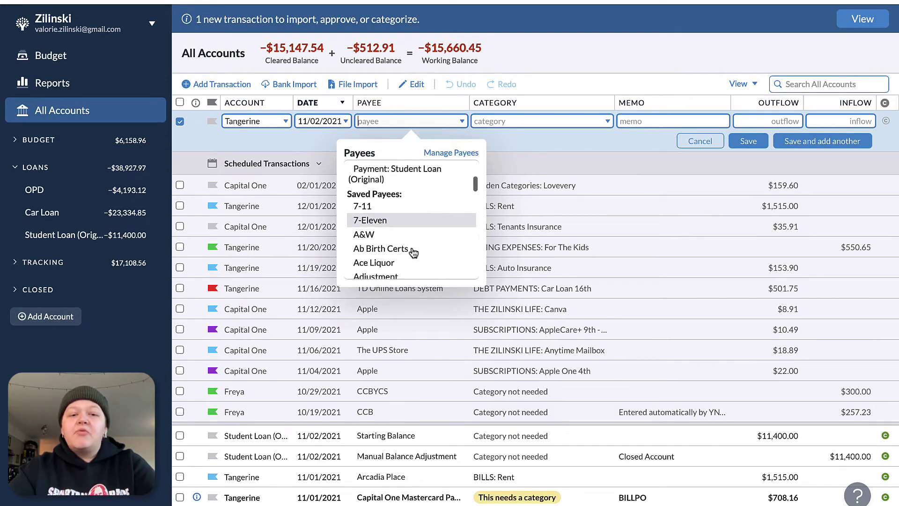
scroll(405, 269, down, 4)
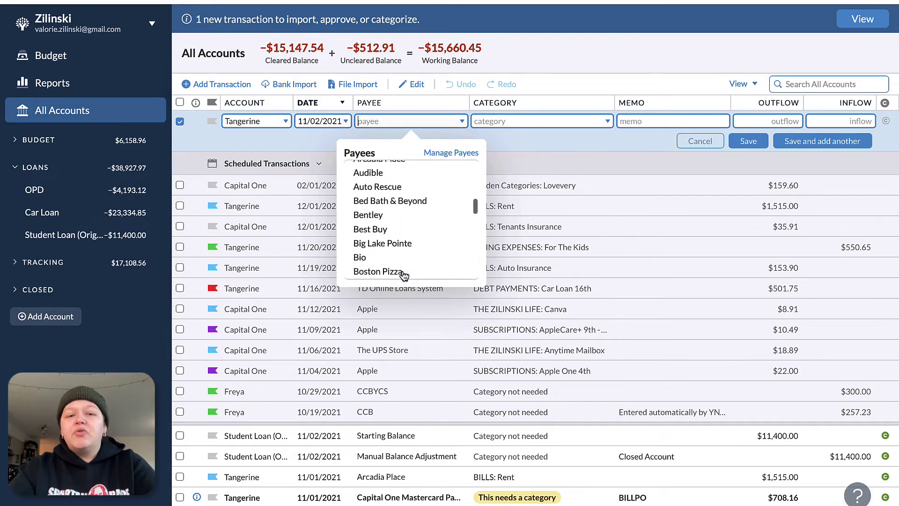
scroll(412, 205, down, 7)
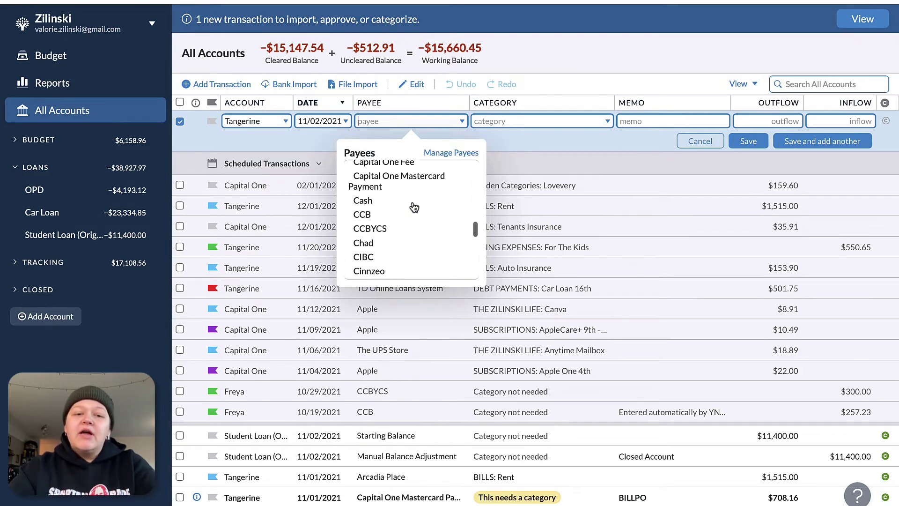
scroll(434, 215, up, 15)
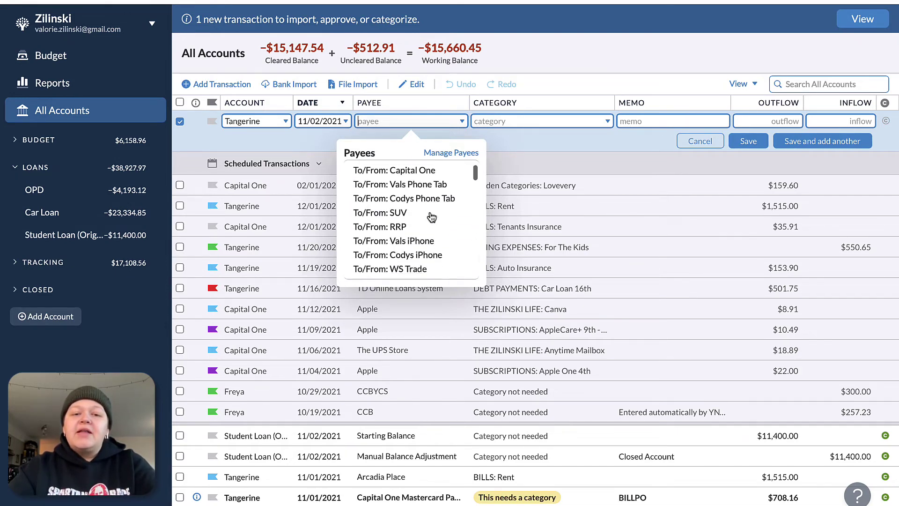
scroll(431, 217, down, 2)
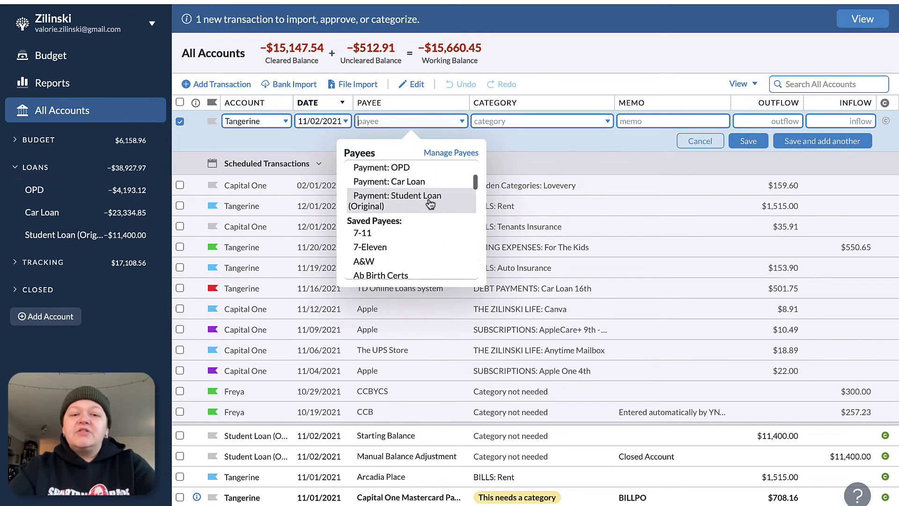
click(430, 203)
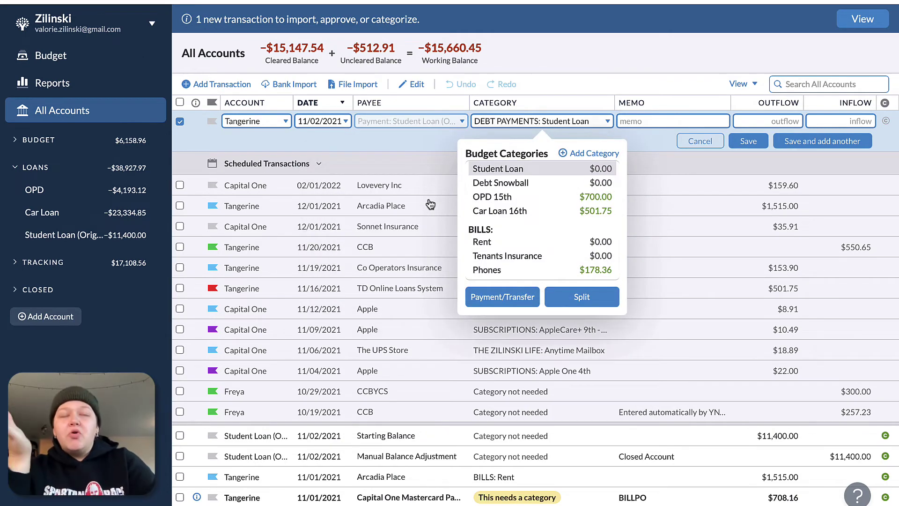
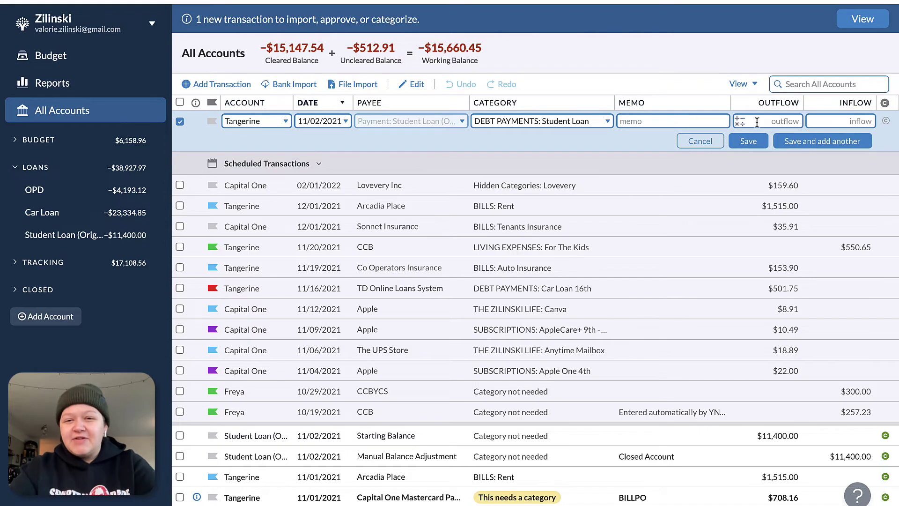
text(200)
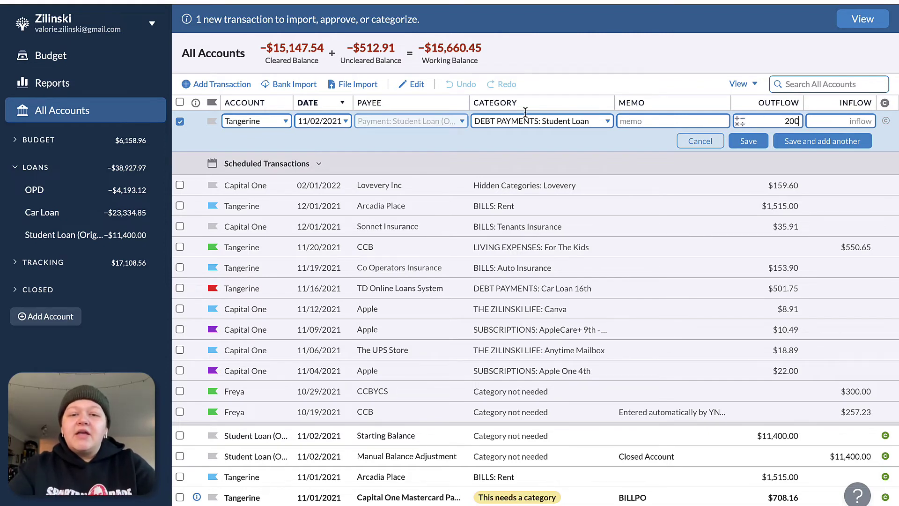
click(750, 144)
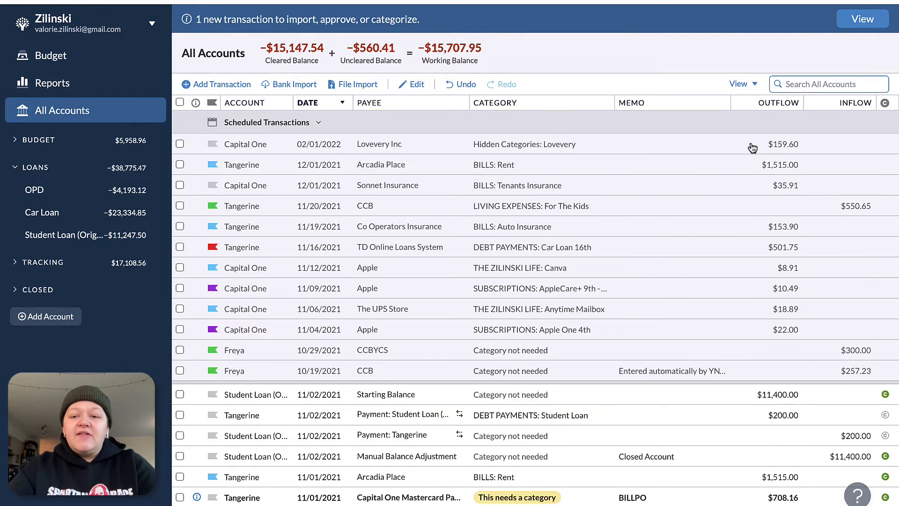
- Review the Student Loan (Original) account's November activity, estimated interest charge and payoff summary
click(61, 239)
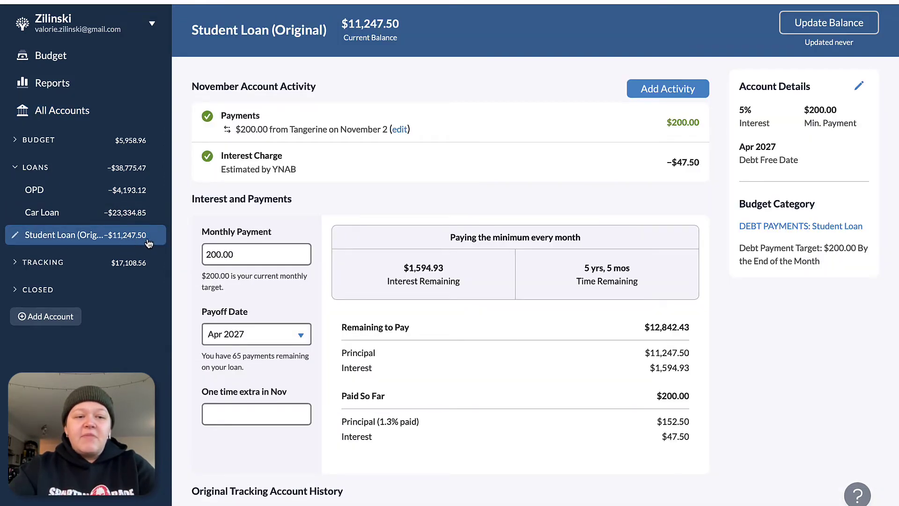
scroll(333, 291, down, 1)
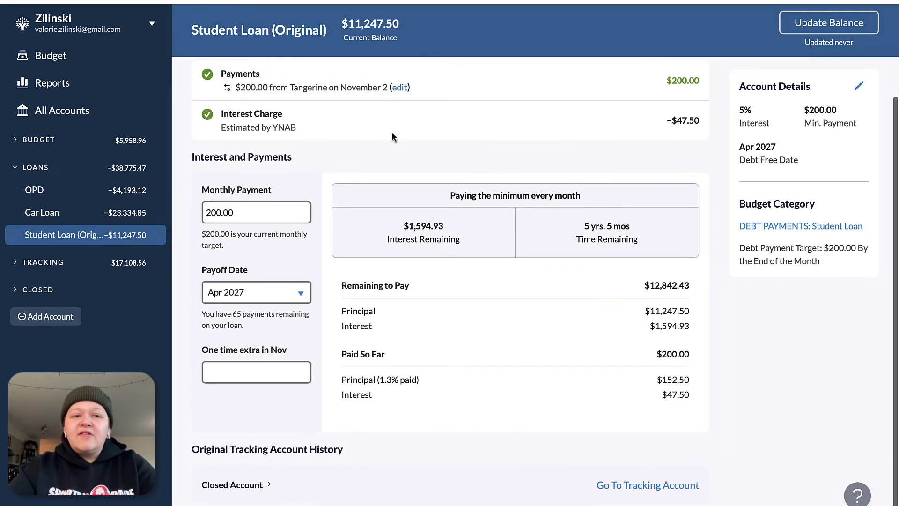
scroll(391, 136, up, 1)
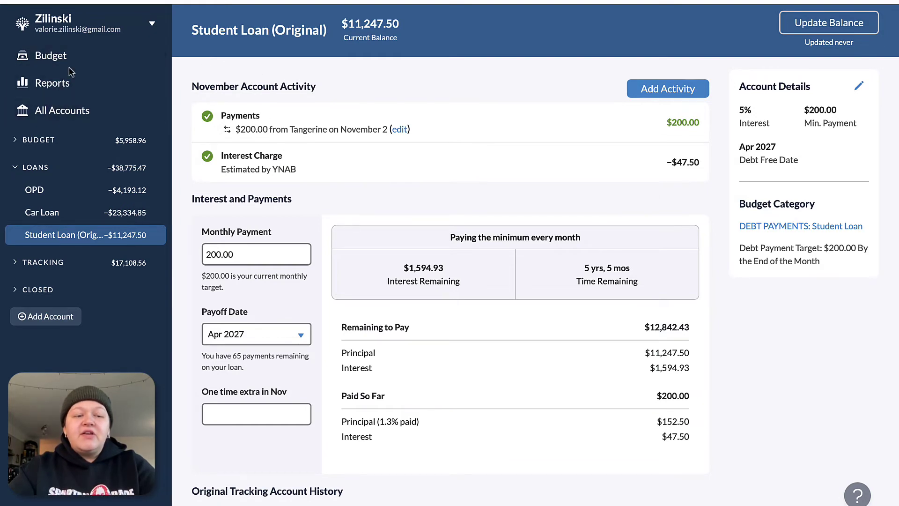
- Record a backdated 200 outflow from Tangerine, dated 10/02/2021, as a payment to Student Loan (Original)
click(64, 107)
click(237, 83)
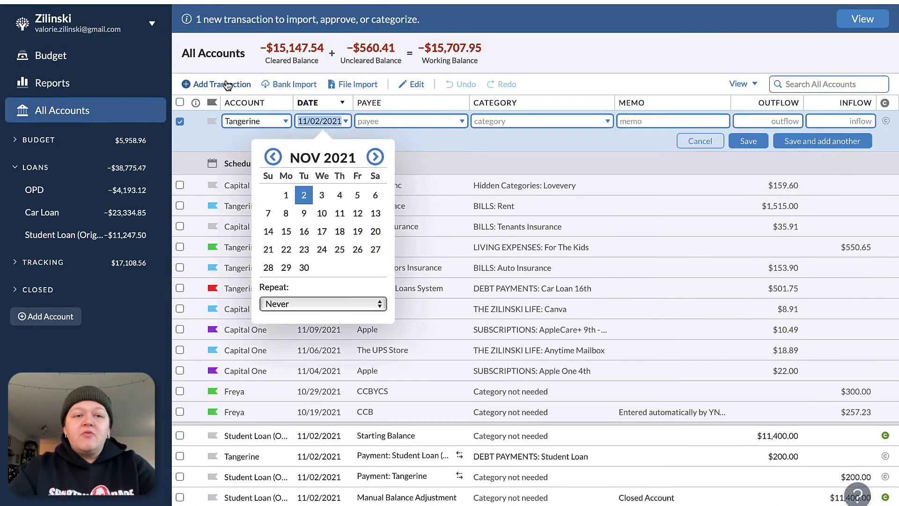
click(273, 156)
click(375, 195)
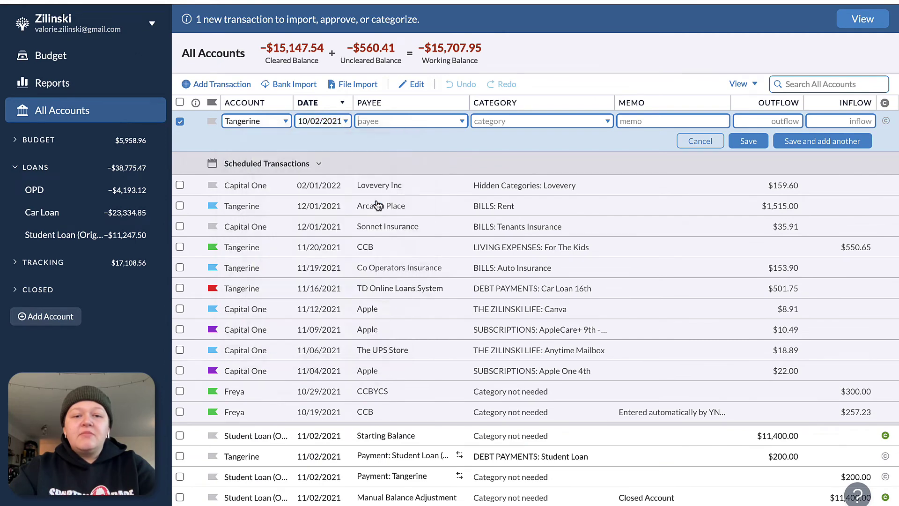
scroll(368, 271, down, 1)
scroll(369, 276, down, 3)
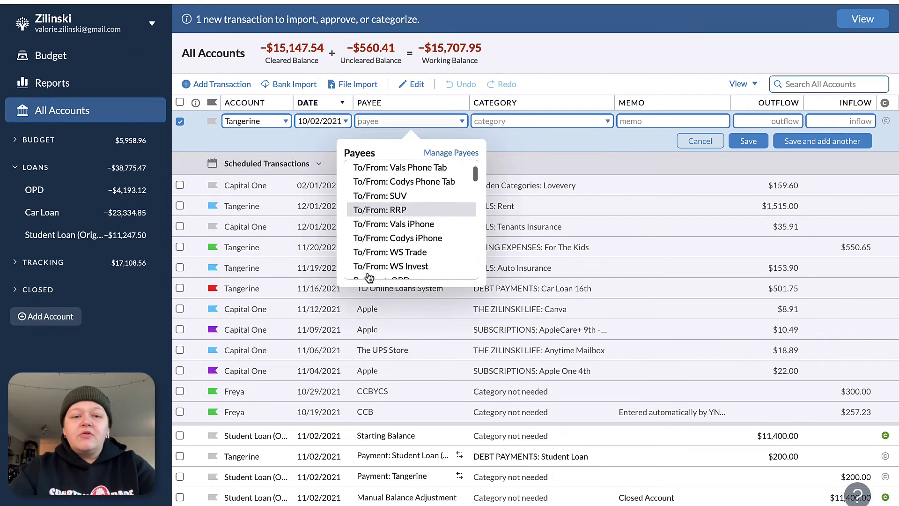
click(369, 272)
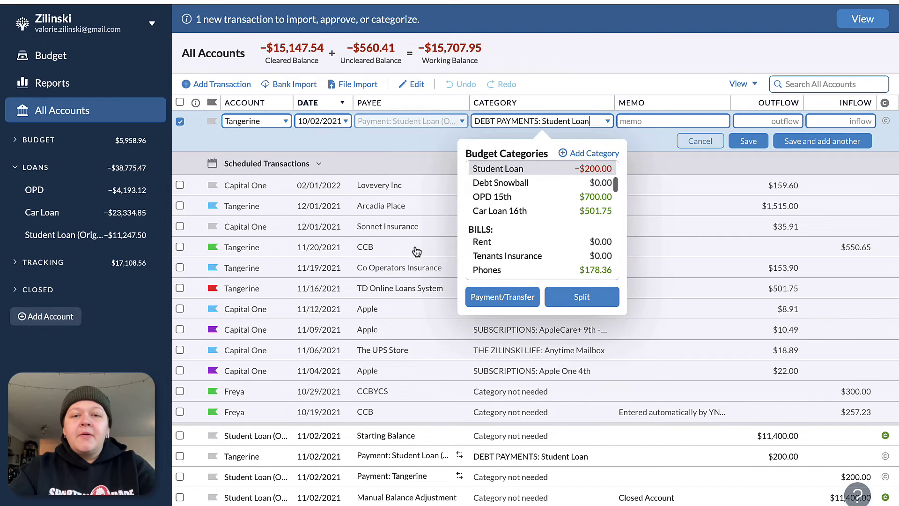
click(766, 118)
text(2)
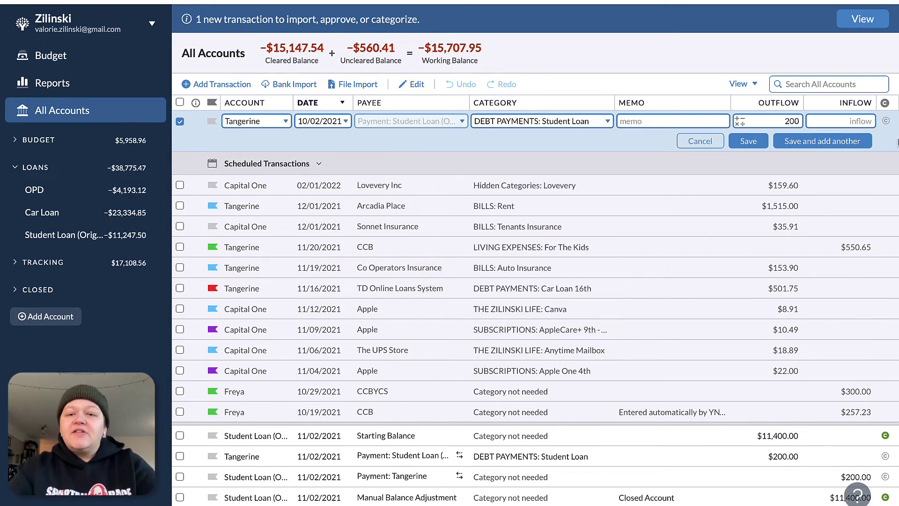
text(00)
click(748, 141)
- Check how the backdated payment affects the Student Loan (Original) account's payoff estimates and account history
click(74, 236)
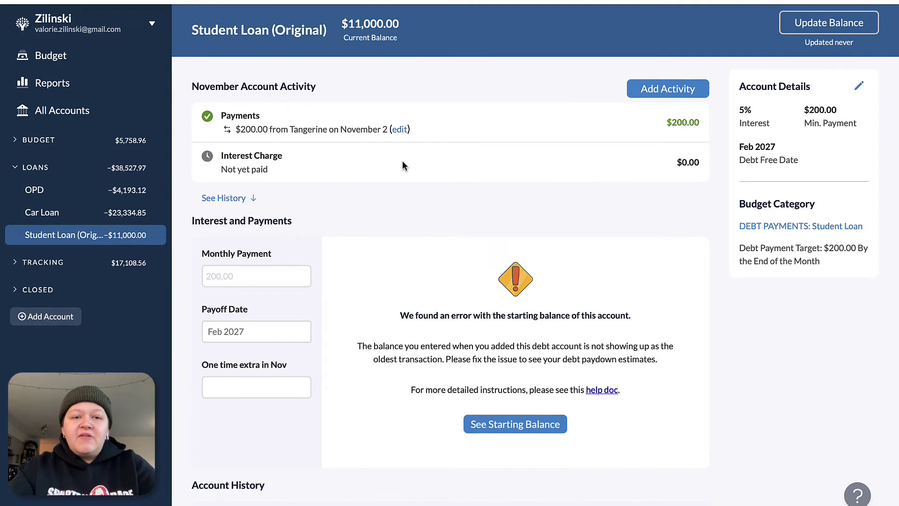
scroll(404, 166, down, 3)
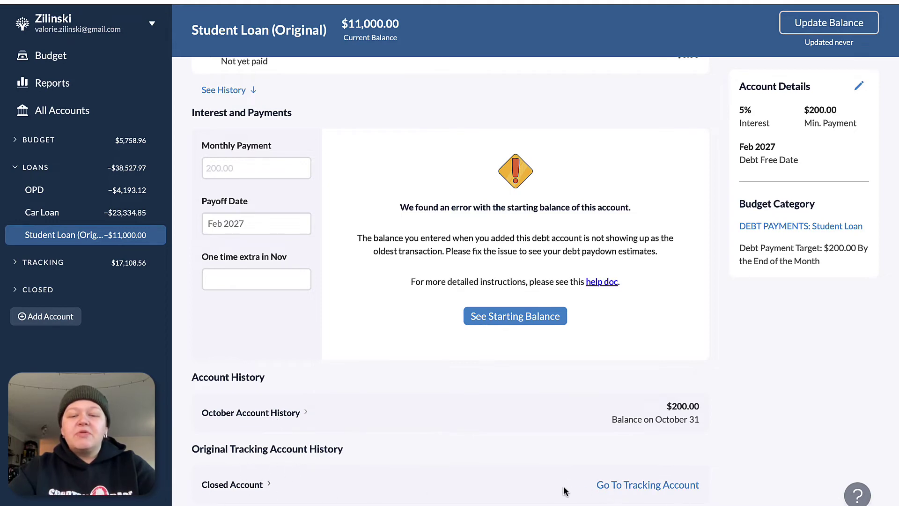
scroll(515, 436, up, 1)
scroll(539, 416, up, 3)
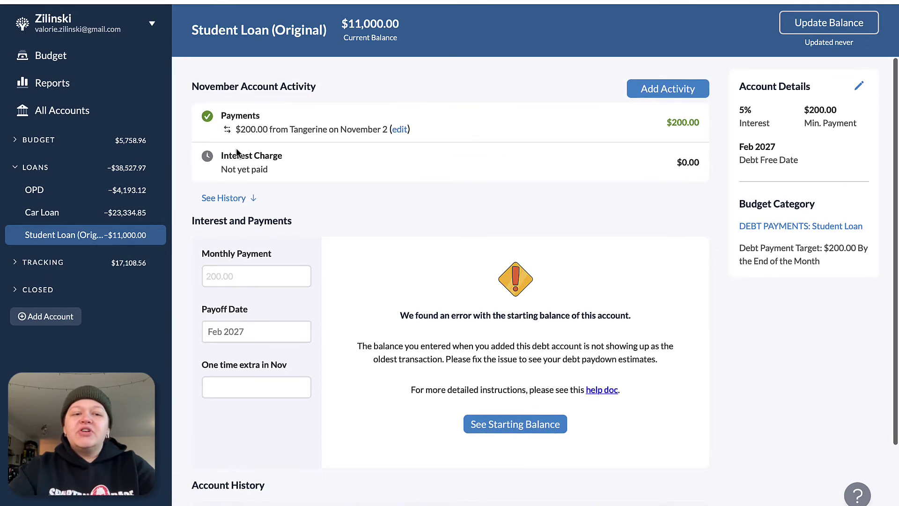
- Return to All Accounts and undo the backdated October student loan payment
click(92, 110)
click(464, 84)
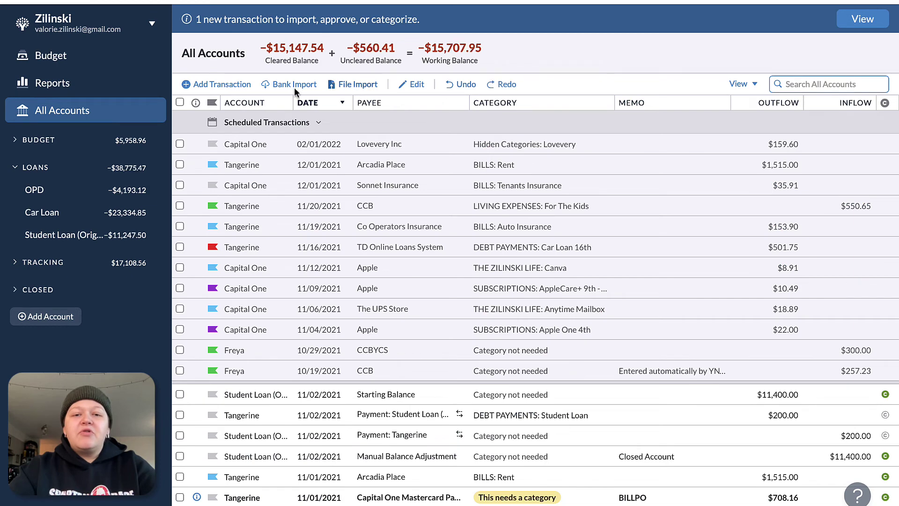
- Record an extra 100 outflow from Tangerine, dated 11/02/2021, as a payment to Student Loan (Original)
click(216, 84)
click(394, 123)
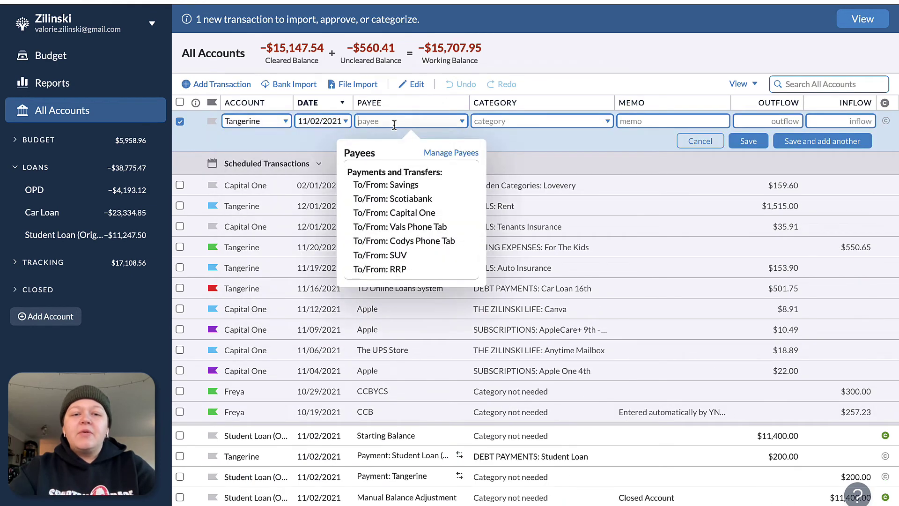
scroll(377, 209, down, 3)
scroll(379, 220, down, 4)
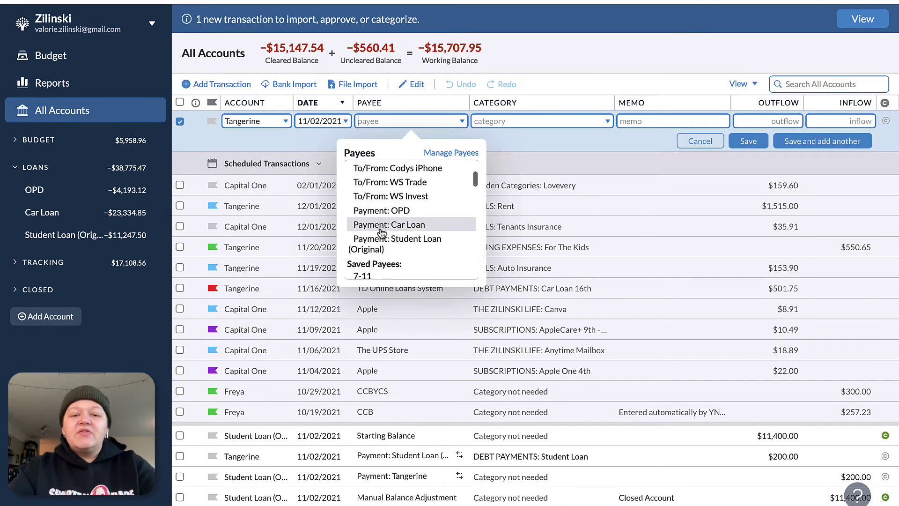
click(388, 236)
click(775, 123)
text(1)
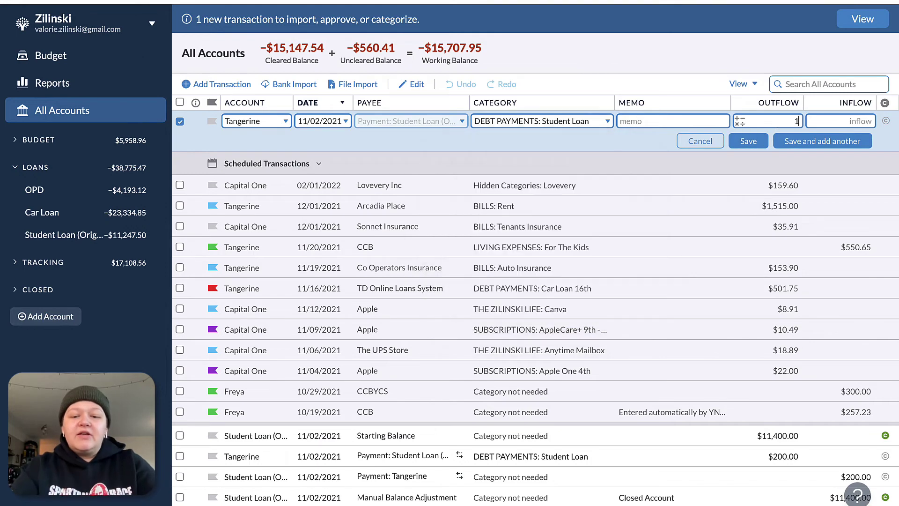
text(00)
click(749, 142)
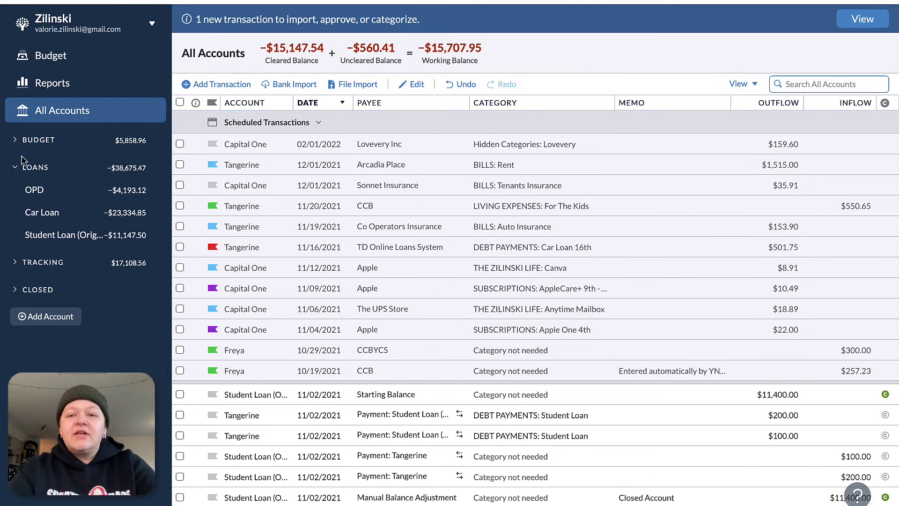
- Check the November activity in the Student Loan (Original) account, and undo the extra 100 payment from Tangerine
click(49, 233)
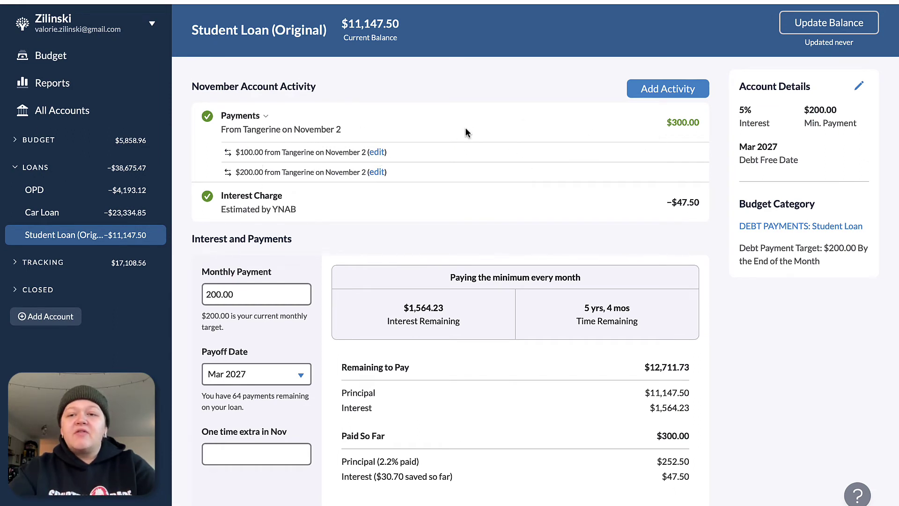
click(77, 52)
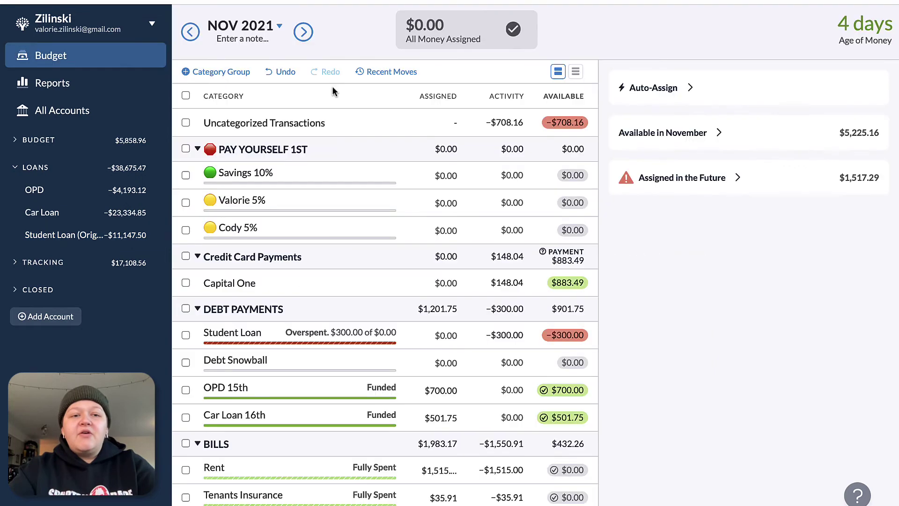
click(280, 74)
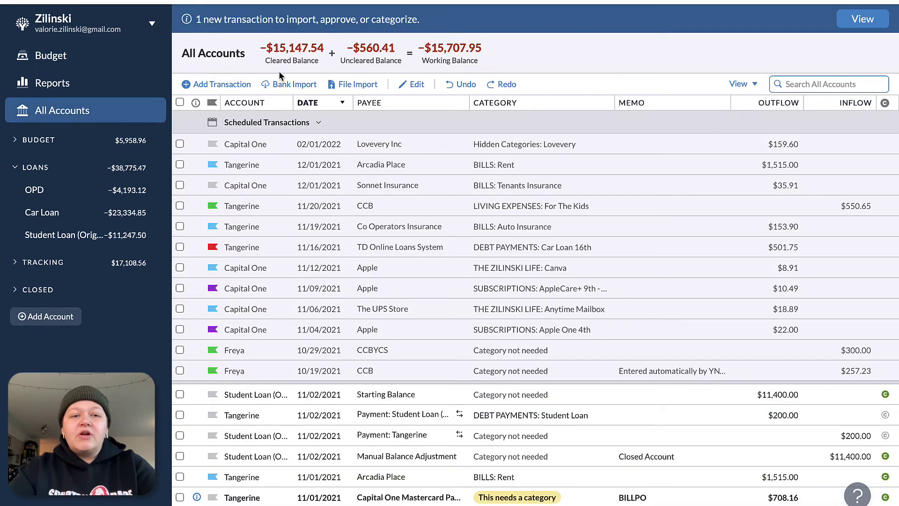
- Undo the 200 student loan payment and the conversion of the tracking account to a loan account
click(452, 87)
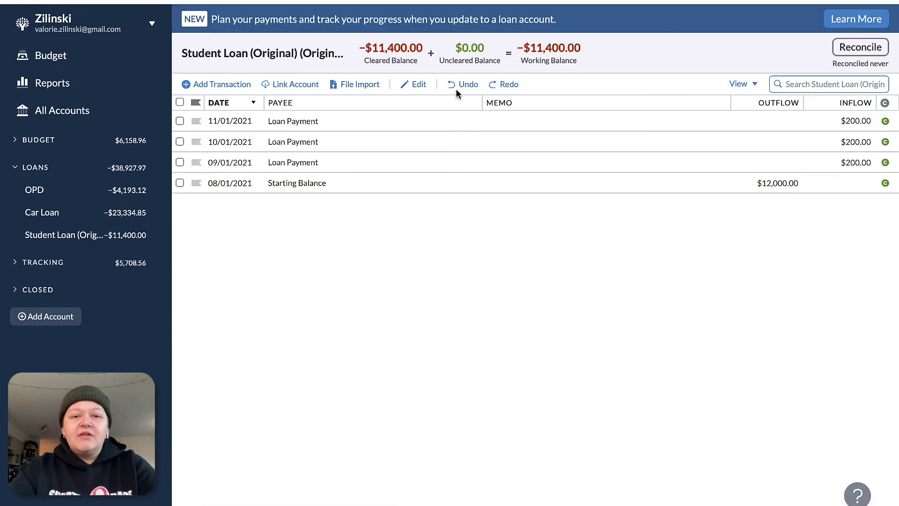
click(456, 86)
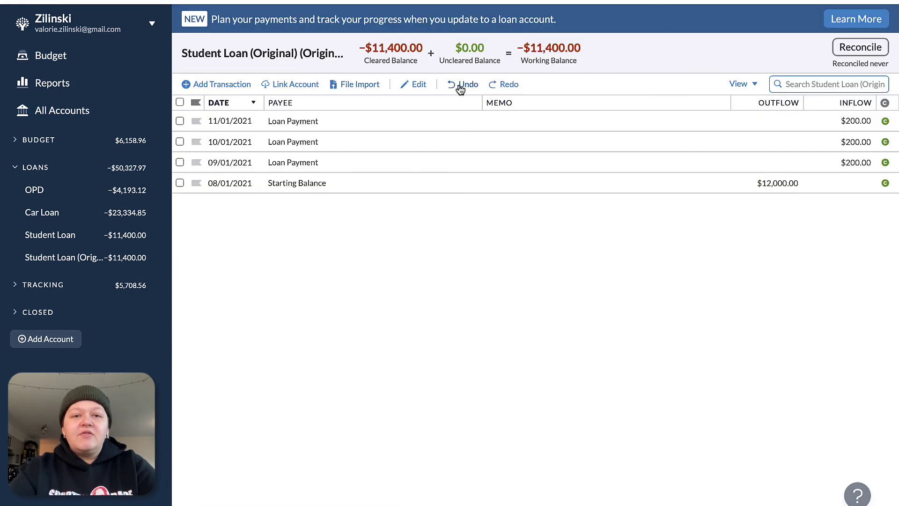
click(448, 84)
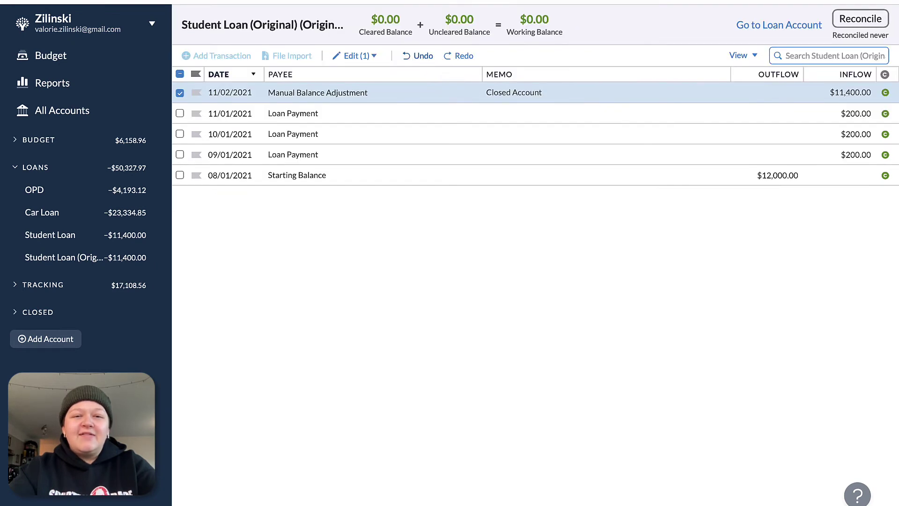
click(409, 56)
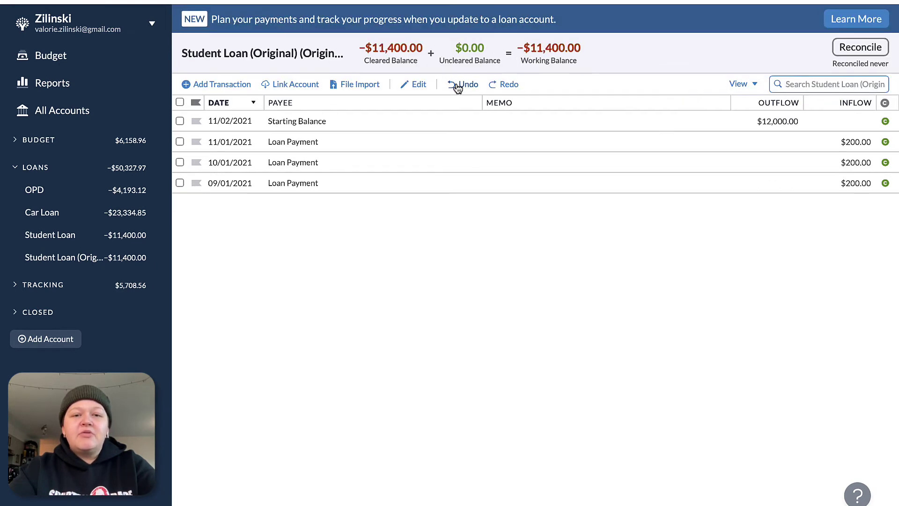
- Undo the loan payment entries in the original student loan tracking account and the account's creation
click(457, 87)
click(457, 87)
click(458, 87)
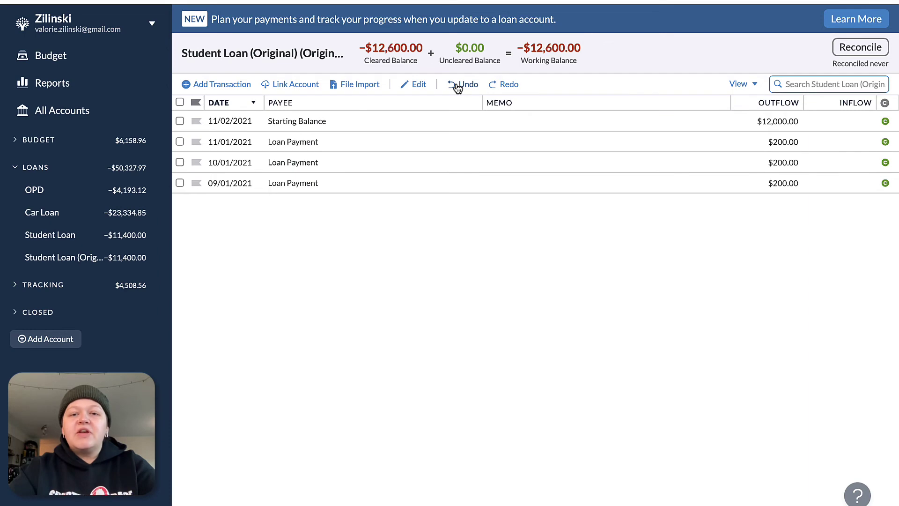
click(457, 87)
click(457, 87)
click(458, 87)
click(457, 88)
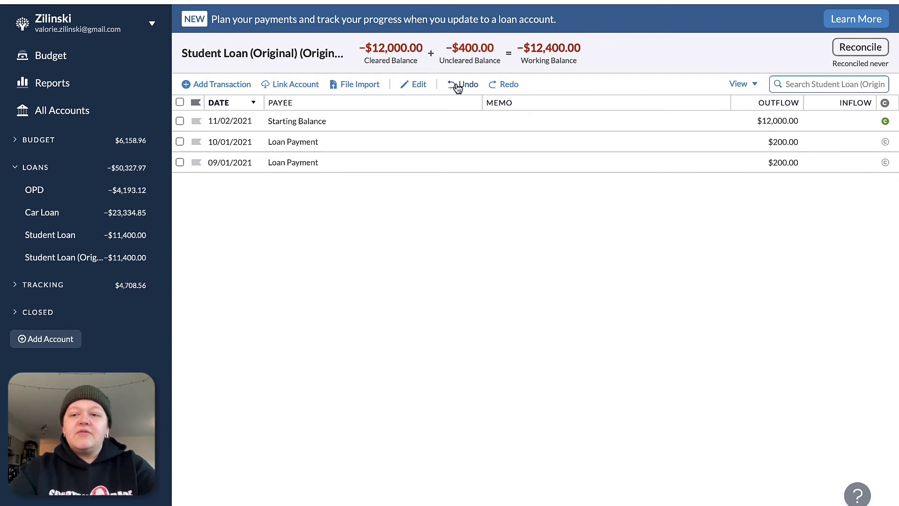
click(458, 88)
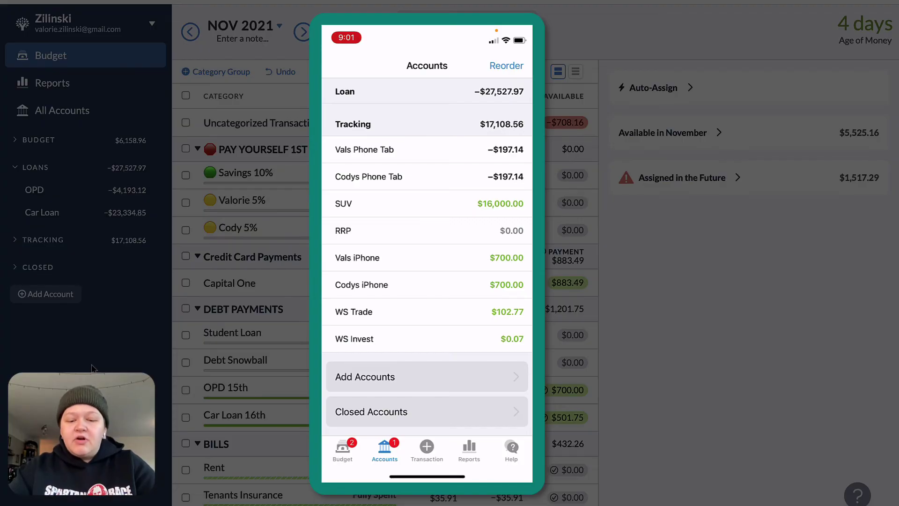